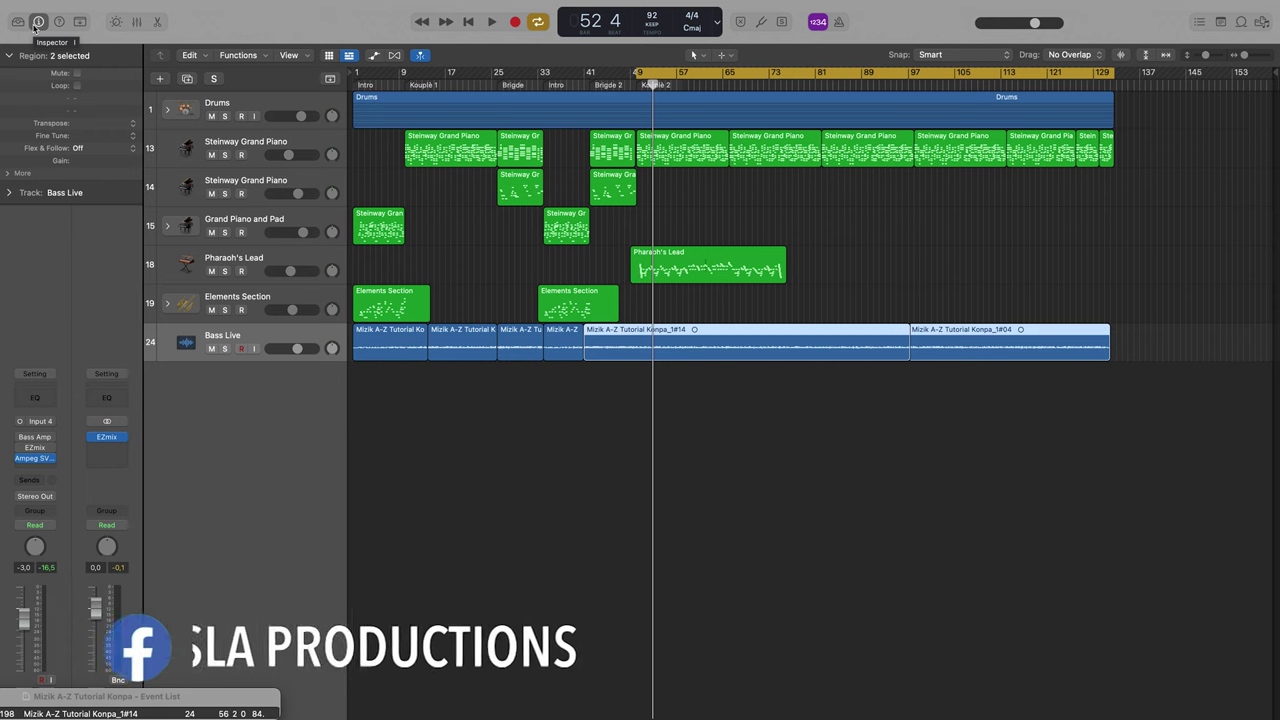
Step: Create one new Guitar or Bass track and give it the Country Gent patch from the Clean Guitar sounds
click(507, 245)
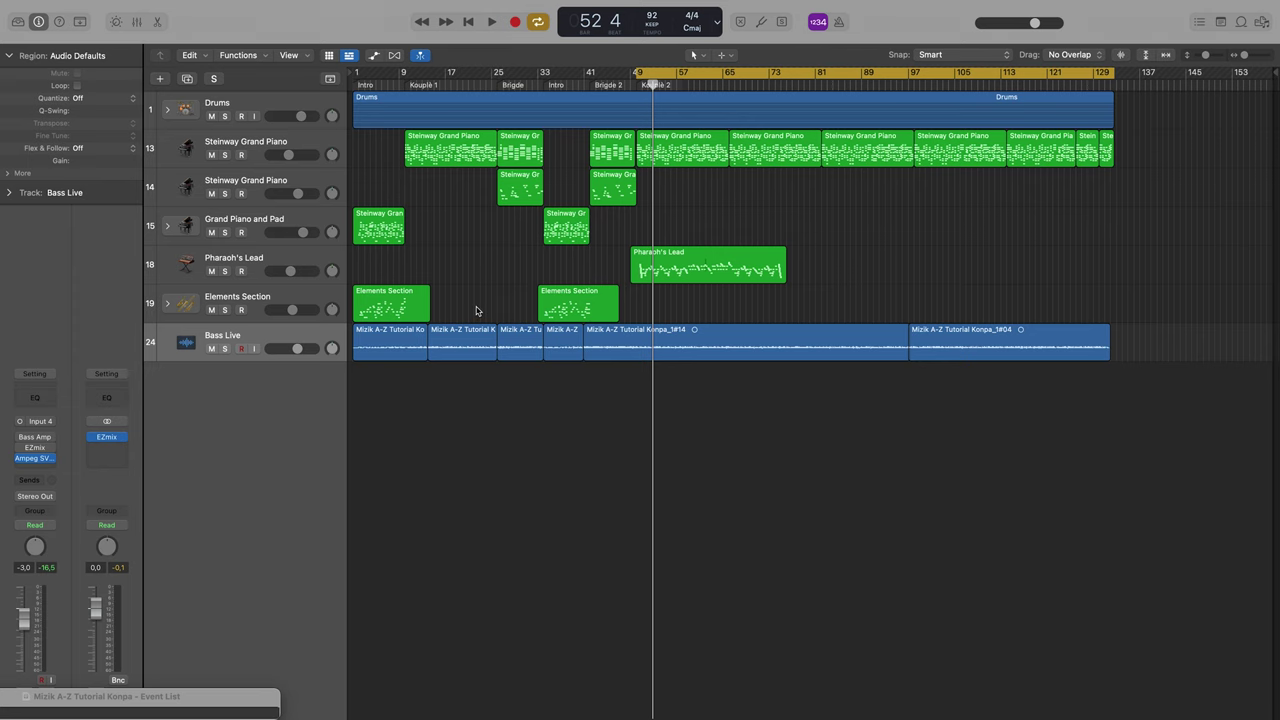
click(160, 78)
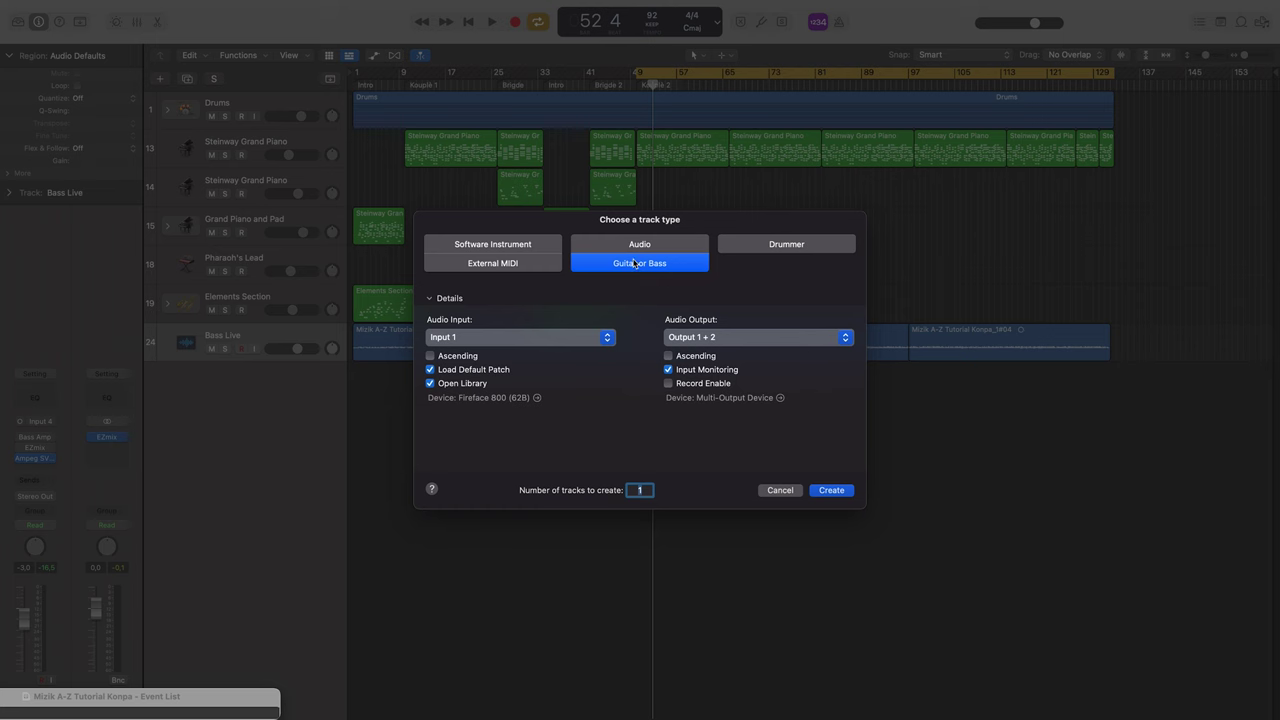
click(833, 490)
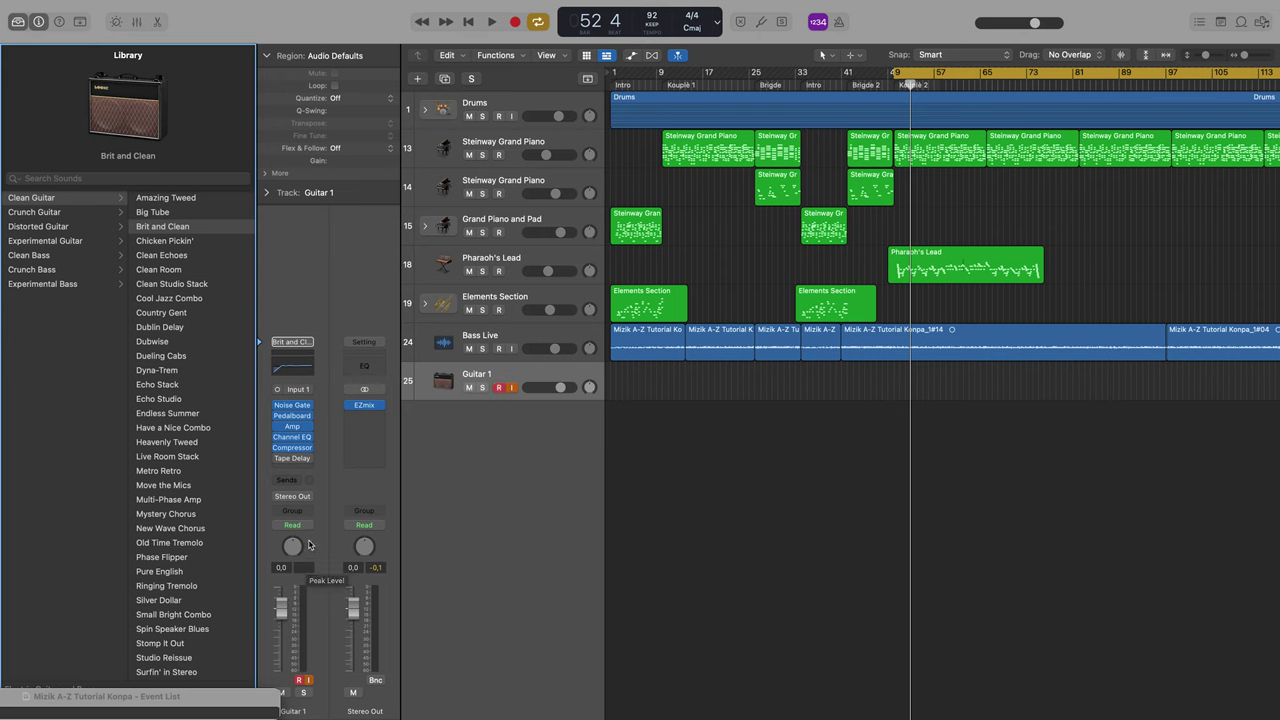
click(196, 283)
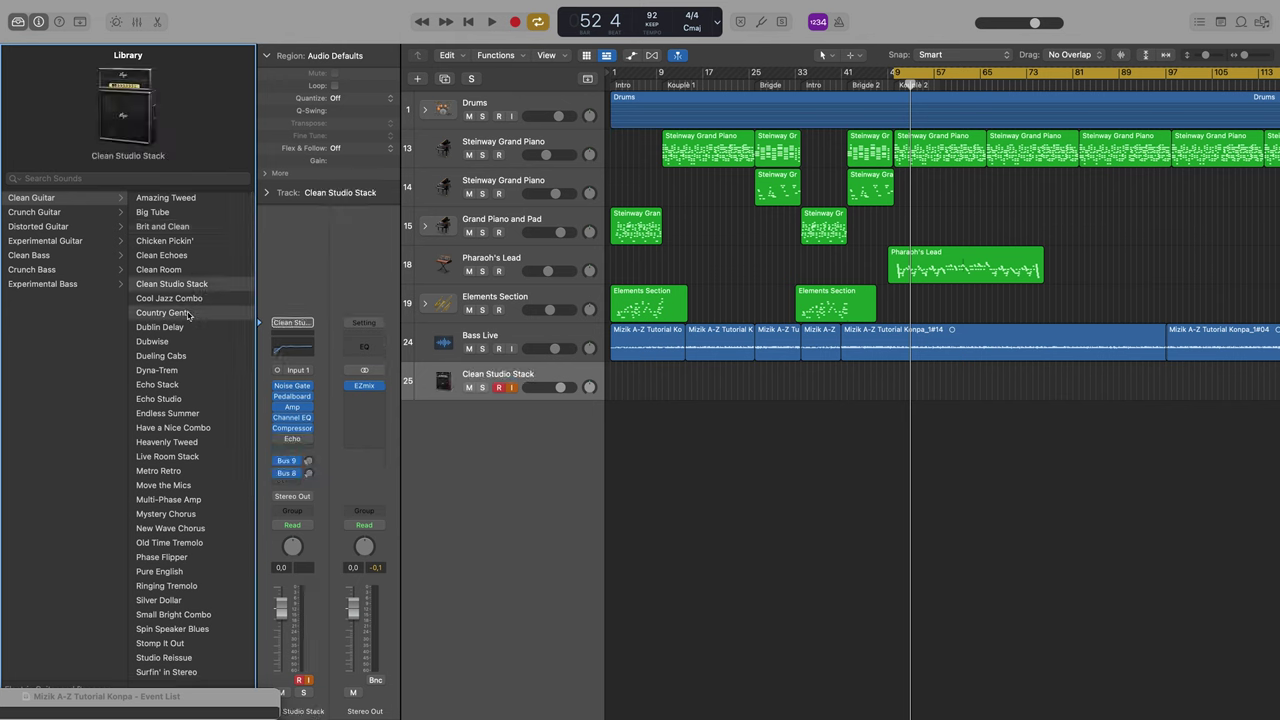
click(188, 314)
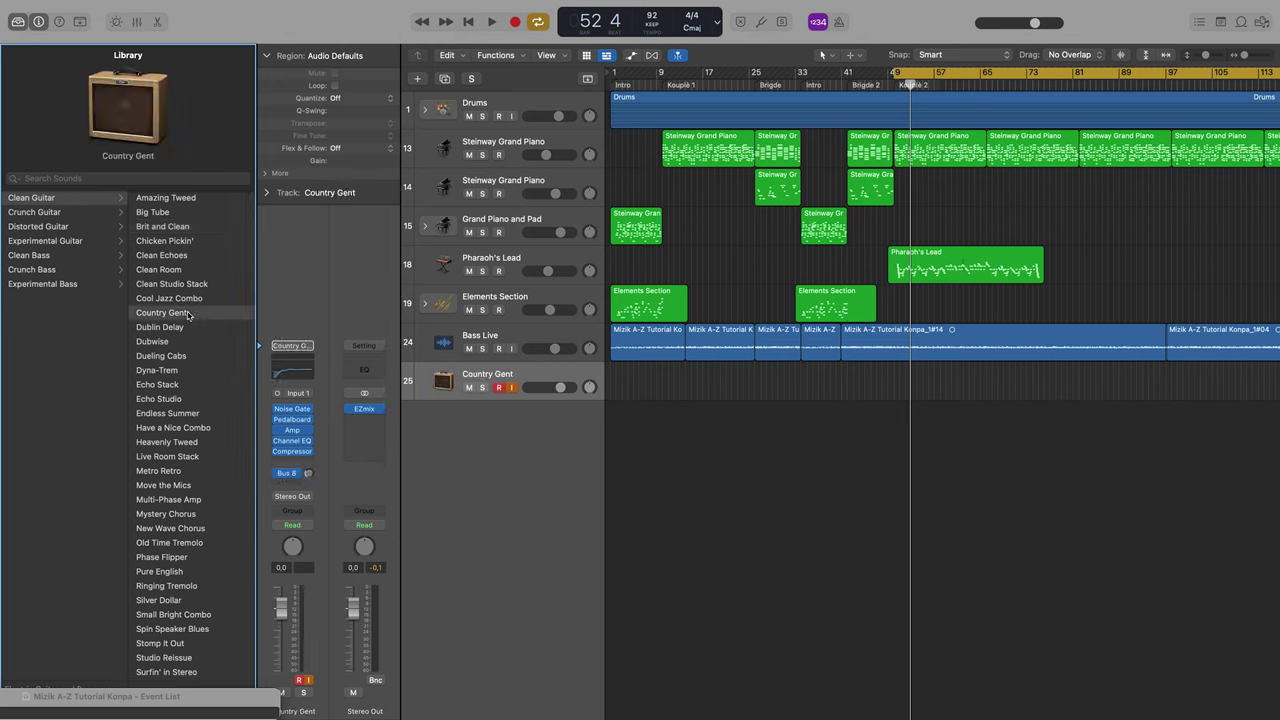
Step: Set the Country Gent track's audio input to Input 10
click(305, 396)
mouse_move(315, 432)
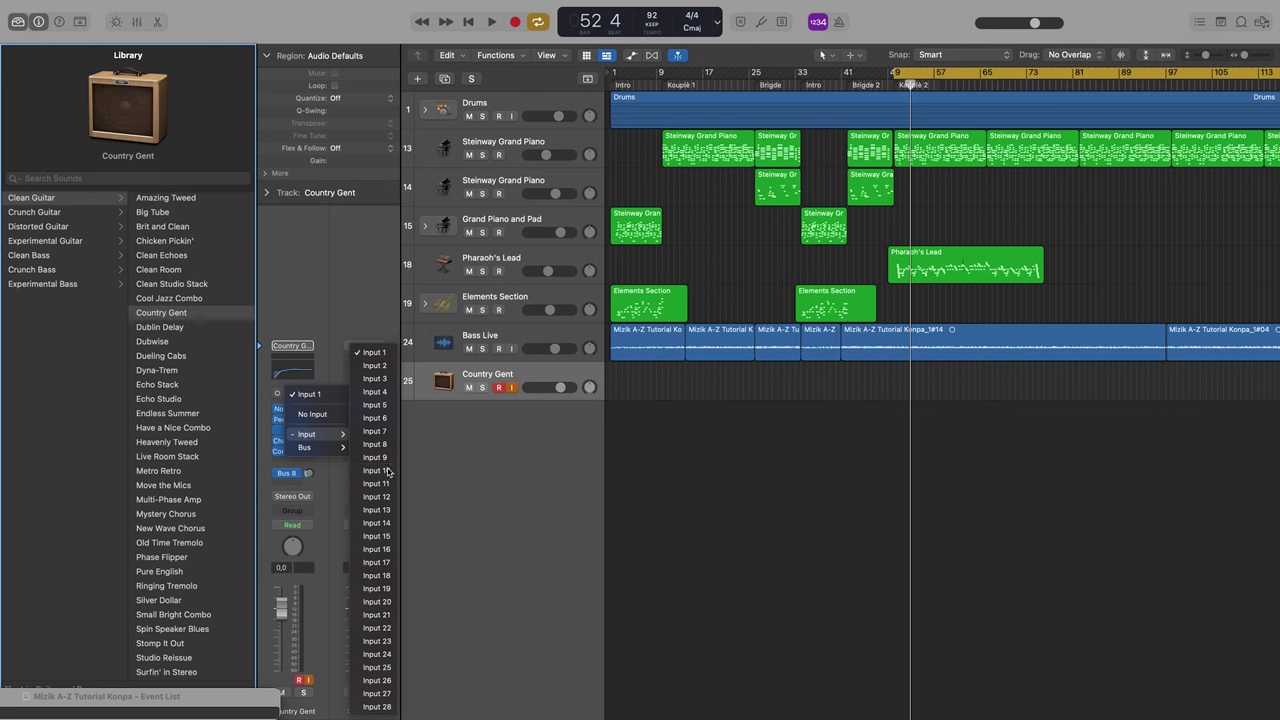
click(388, 472)
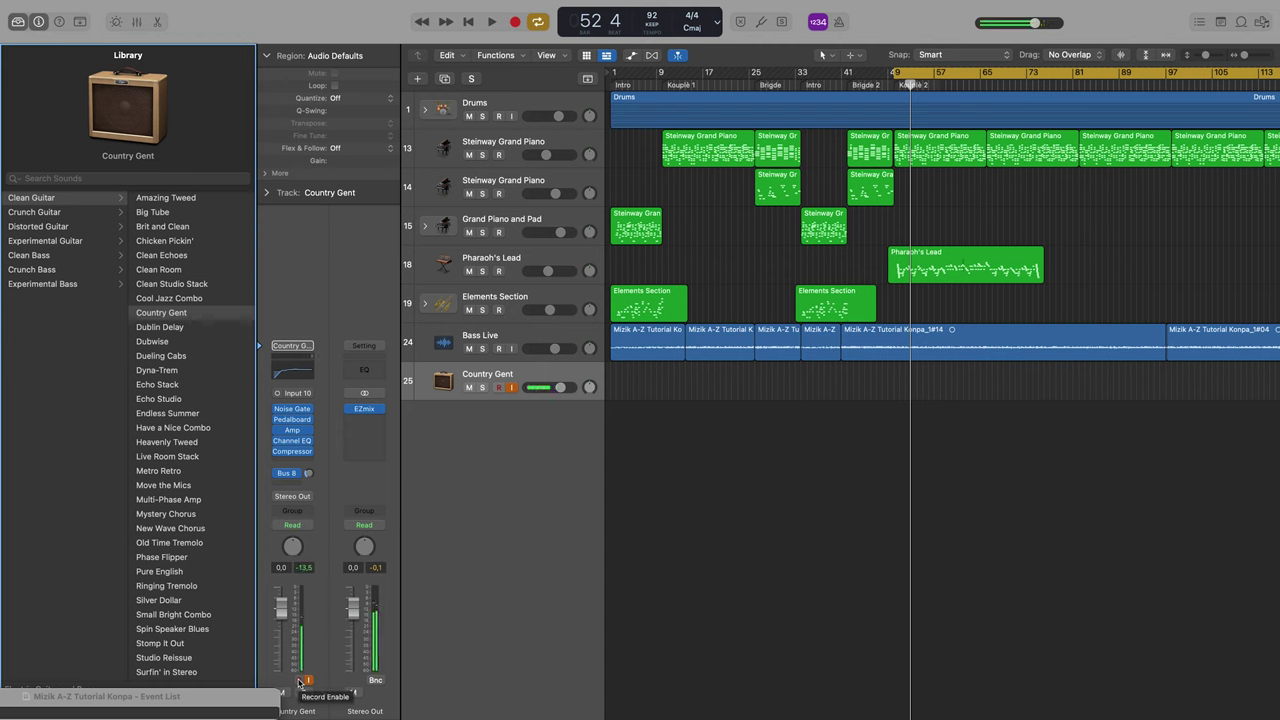
Step: Rehearse the guitar part with playback and record it on the Country Gent track from the cycle start to bar 77
key(space)
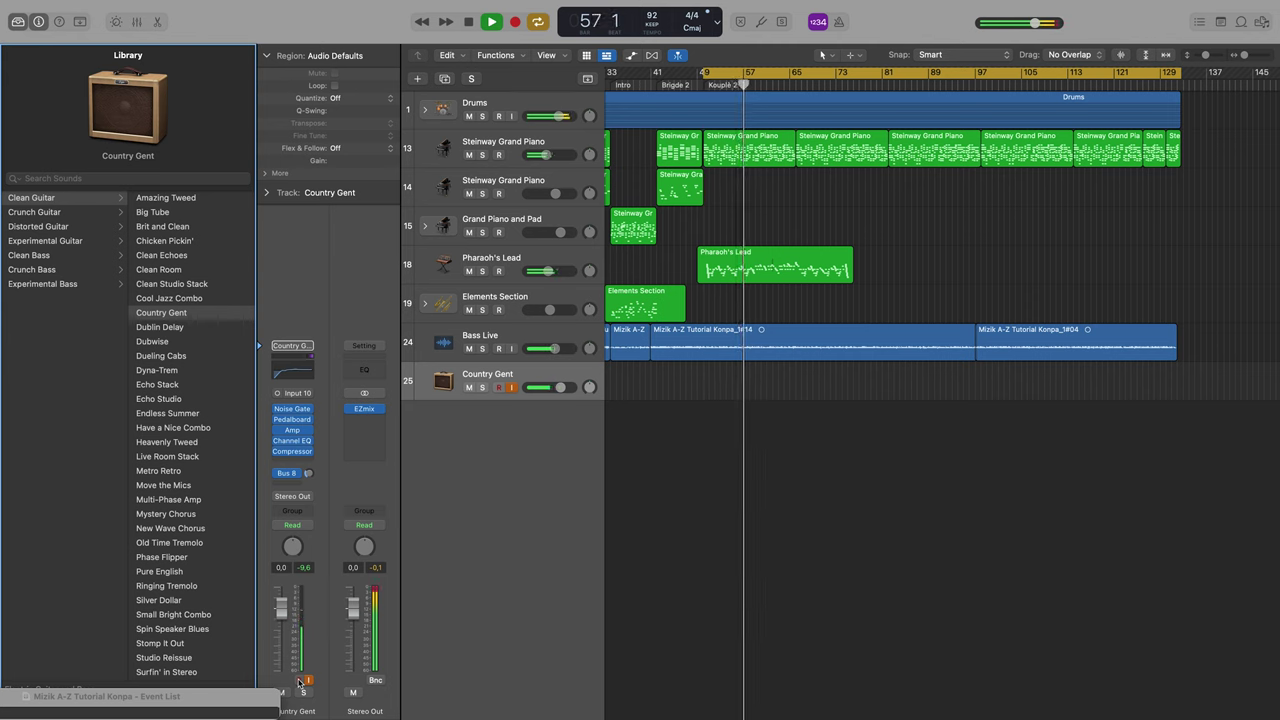
key(space)
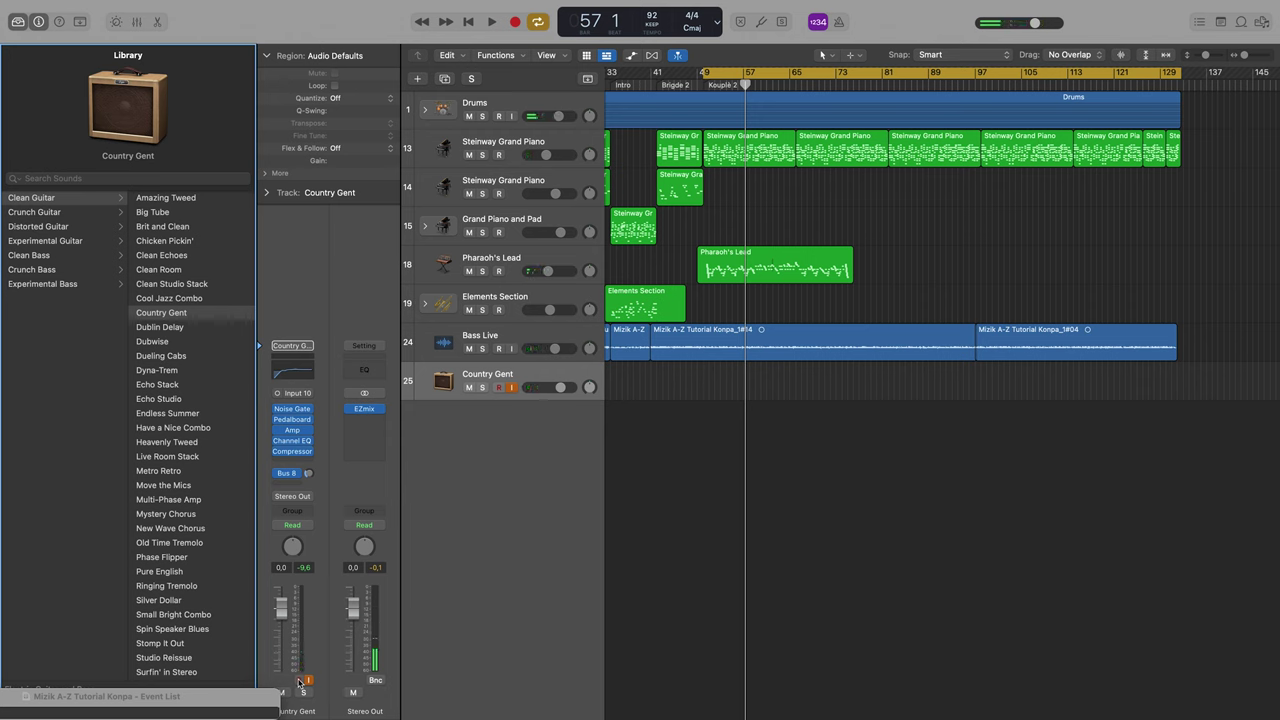
key(r)
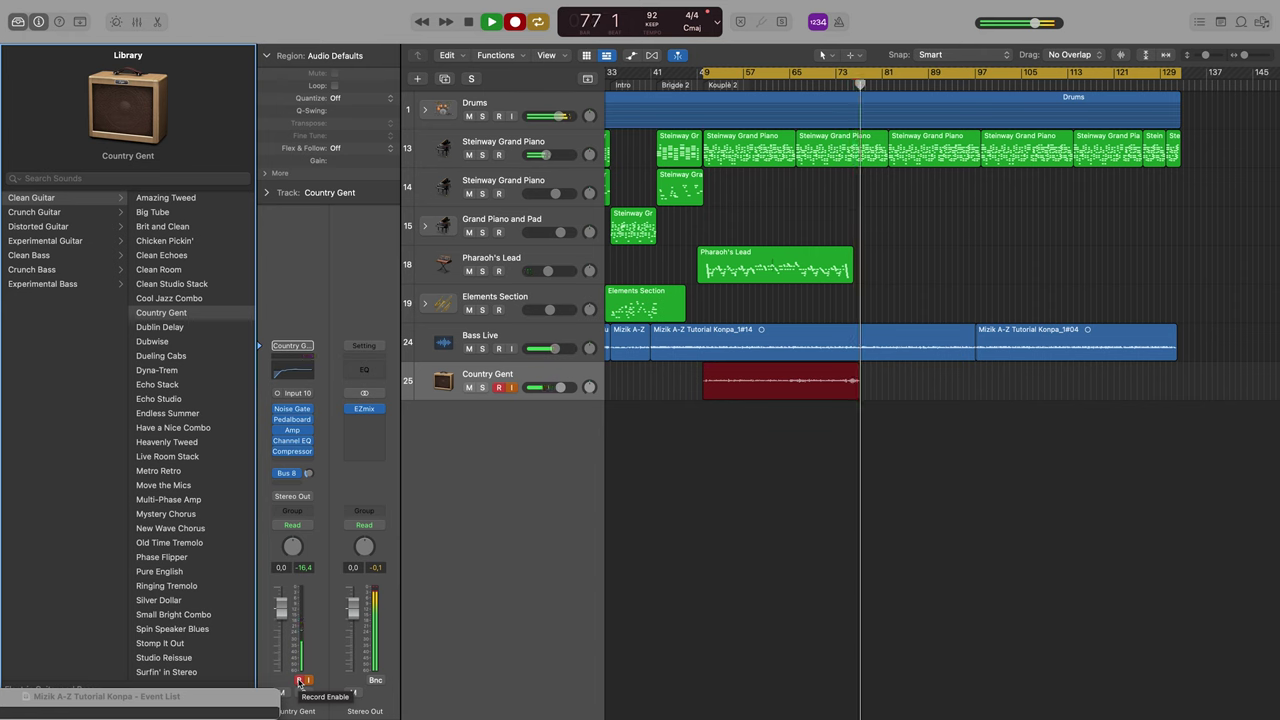
key(space)
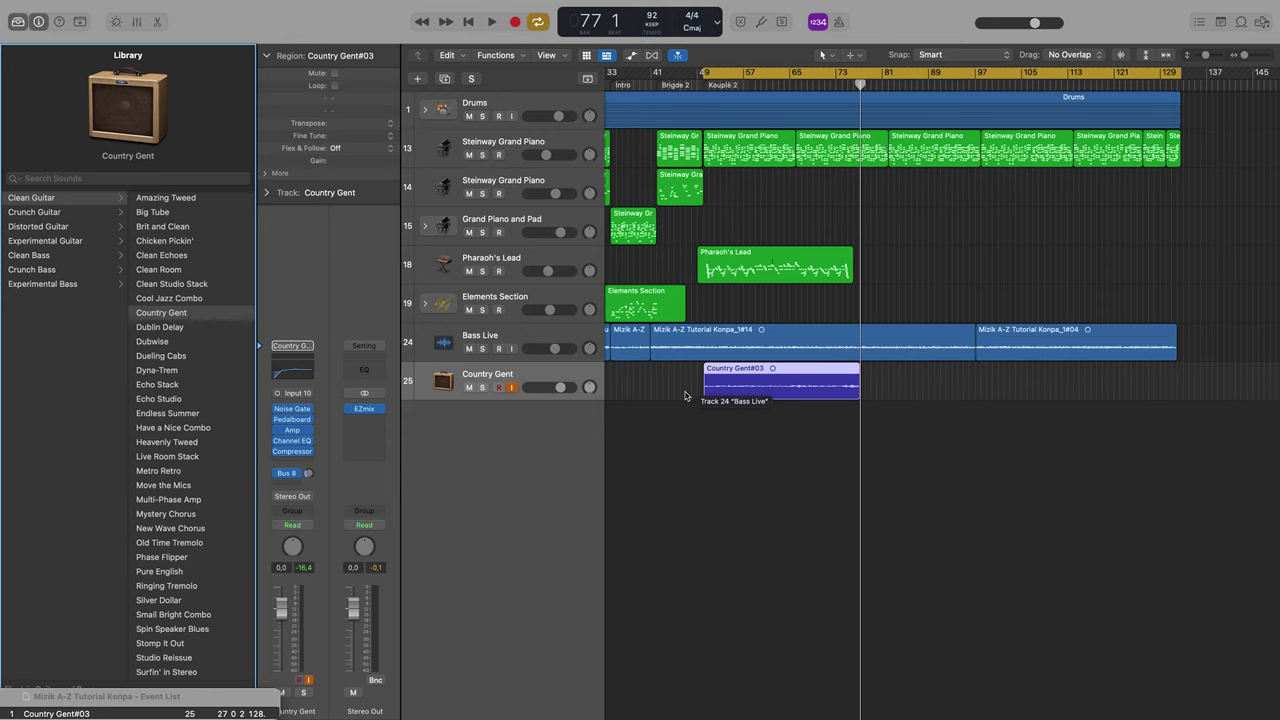
click(746, 451)
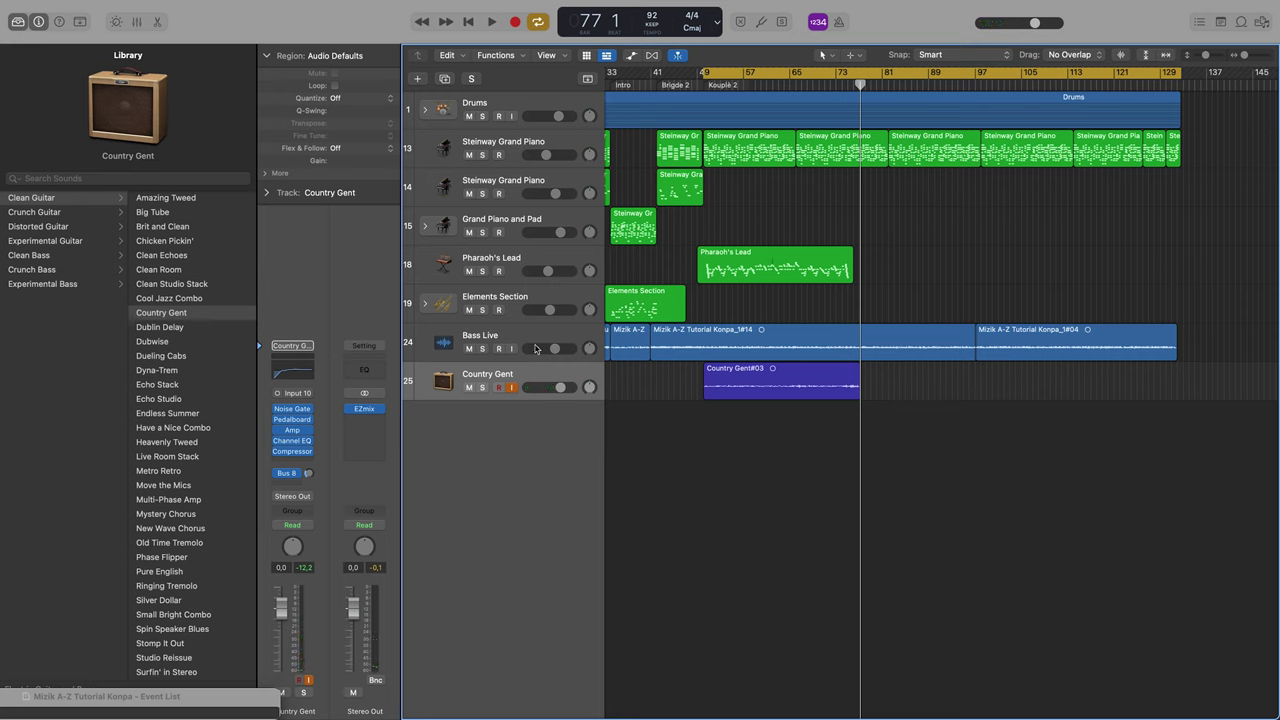
Step: Duplicate the Country Gent track and change the copy's patch to Live Room Stack
click(445, 80)
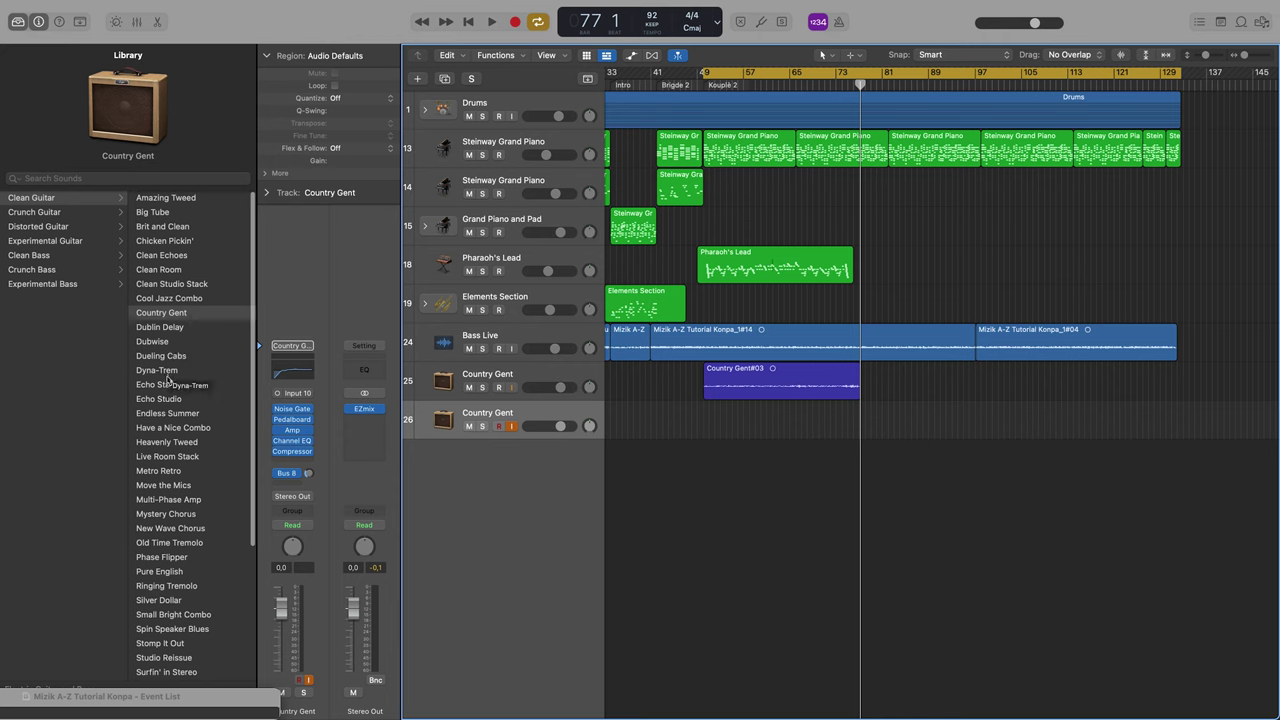
click(167, 456)
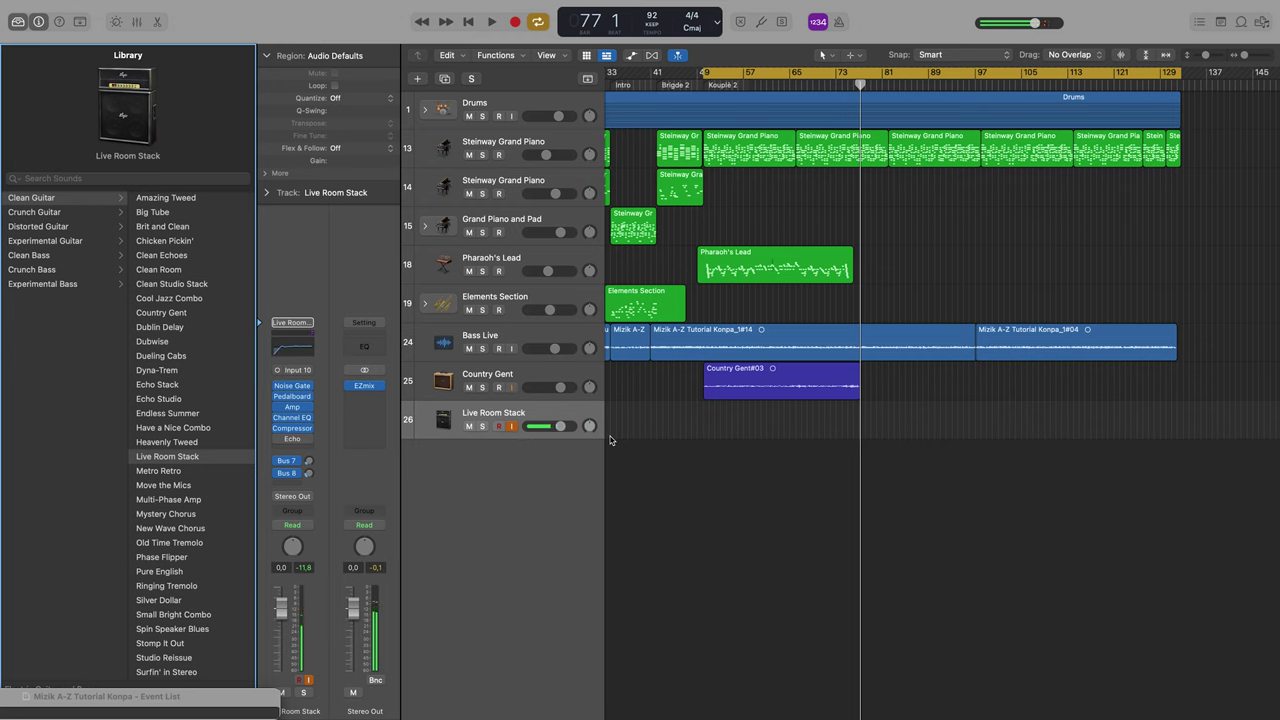
Step: Rehearse with playback and record a second guitar take on the Live Room Stack track from the cycle start to about bar 77
key(space)
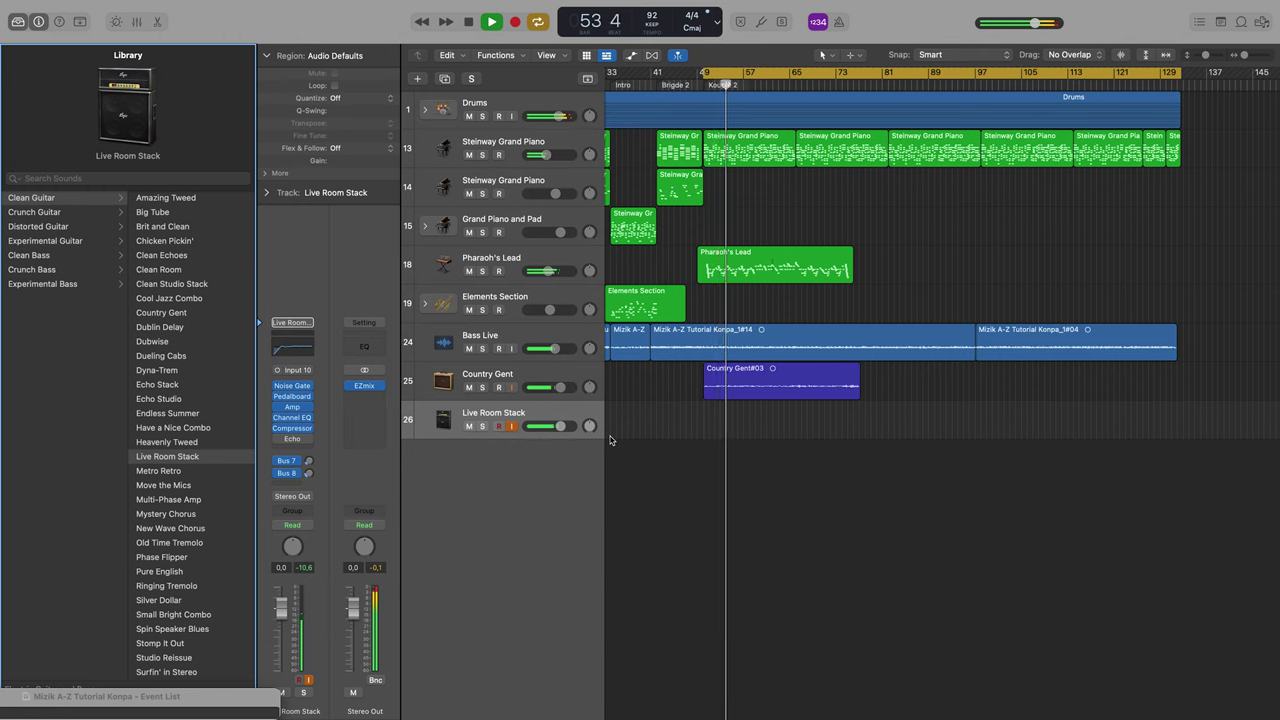
key(space)
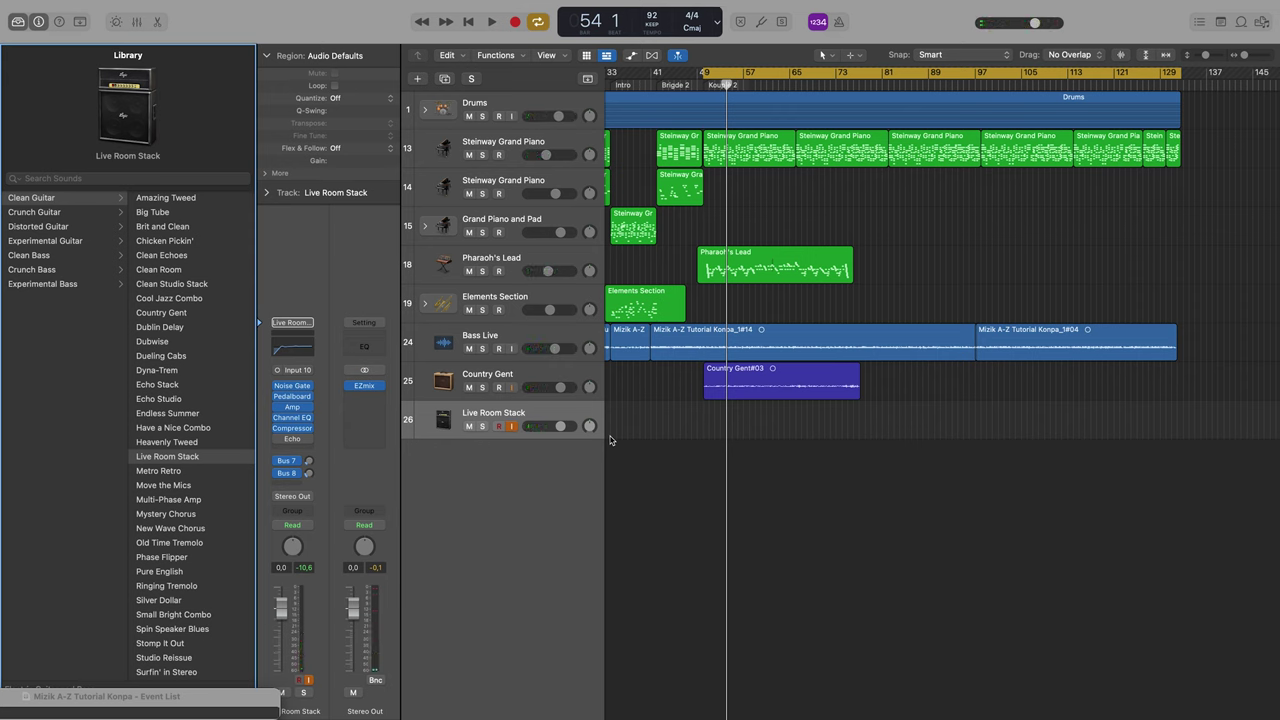
key(space)
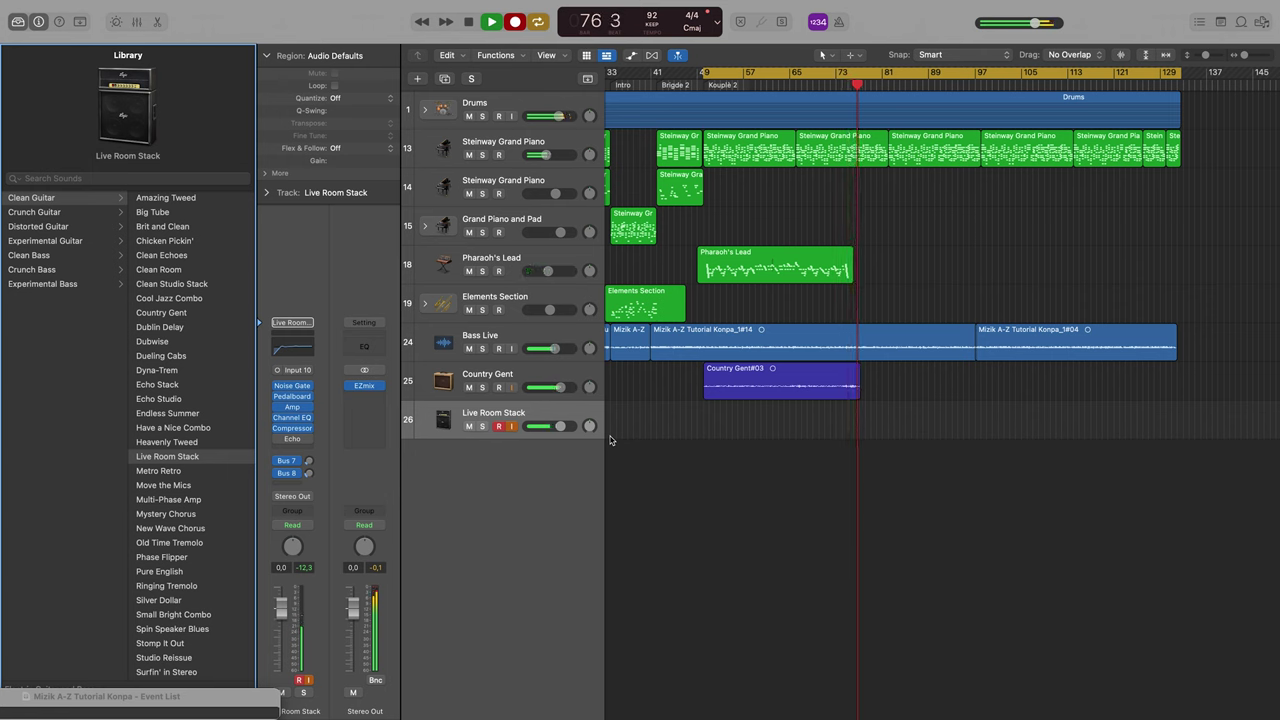
key(space)
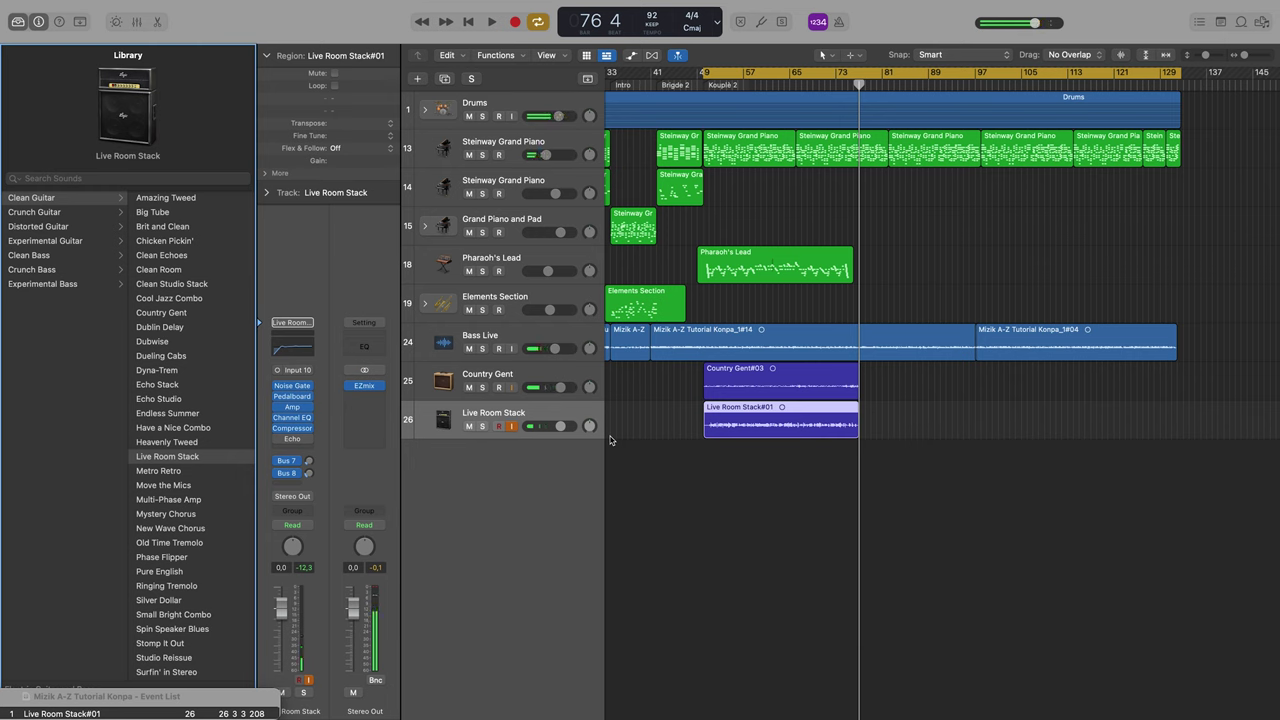
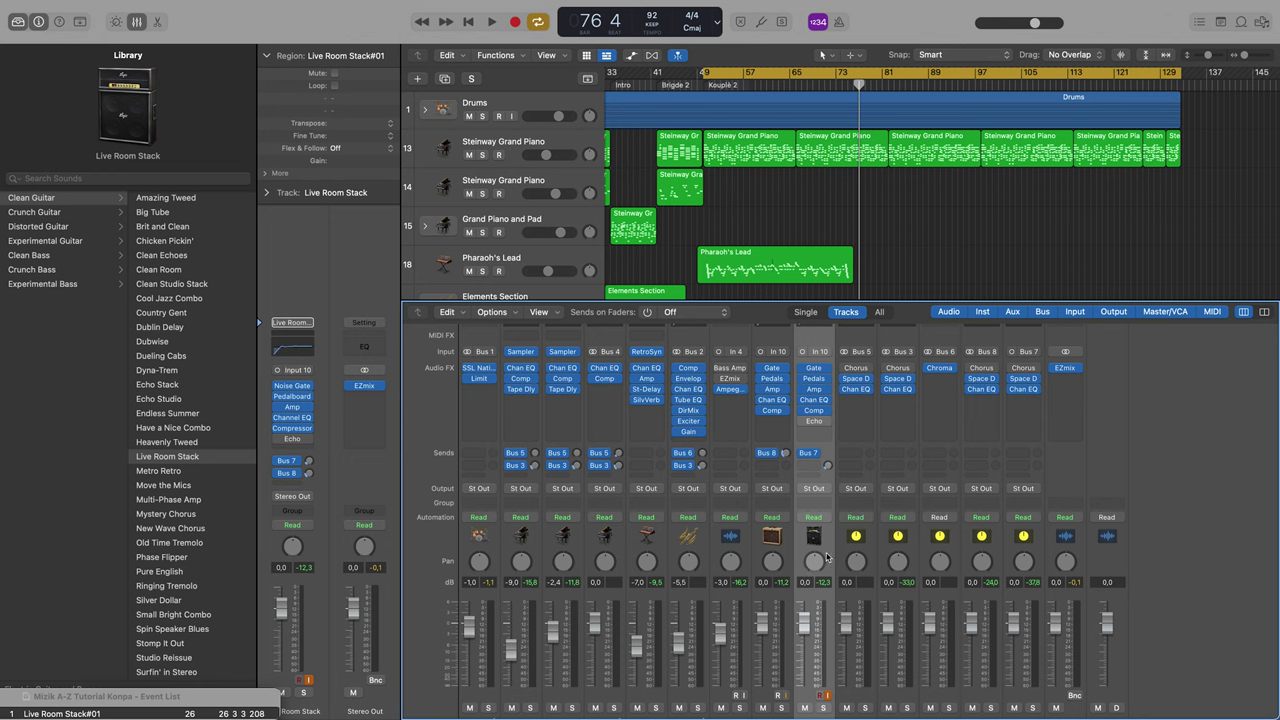
Step: Play the song and pan Country Gent to -64 and Live Room Stack to +63 in the mixer
key(space)
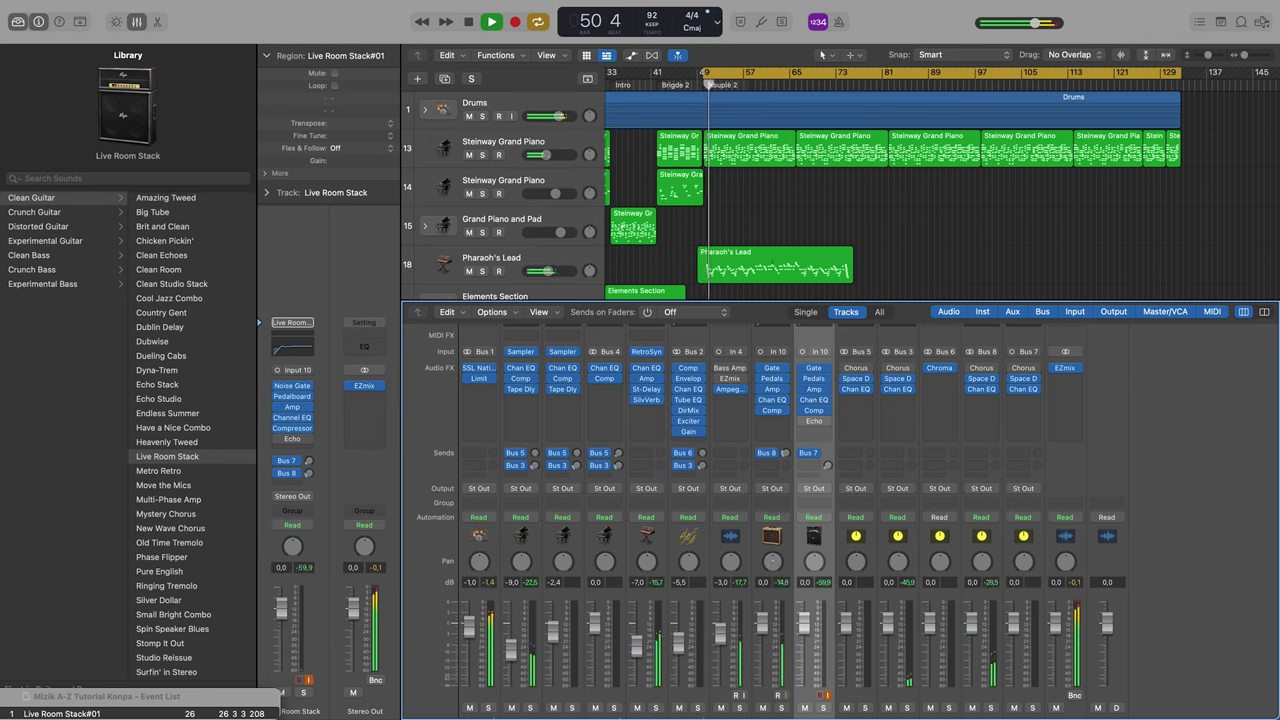
drag(773, 565, 773, 624)
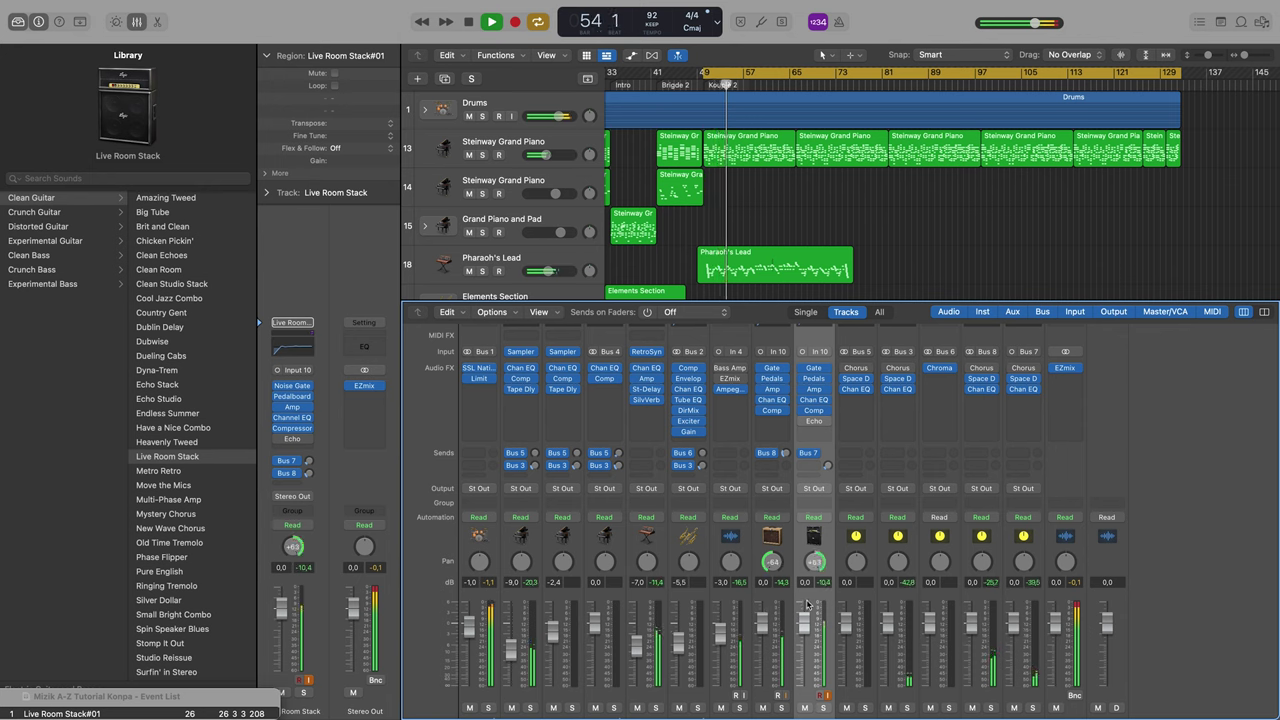
Step: Lower the two guitar tracks in the mix, setting Country Gent to -8.6 dB and Live Room Stack to -11.0 dB
shift+click(766, 622)
drag(764, 628, 764, 645)
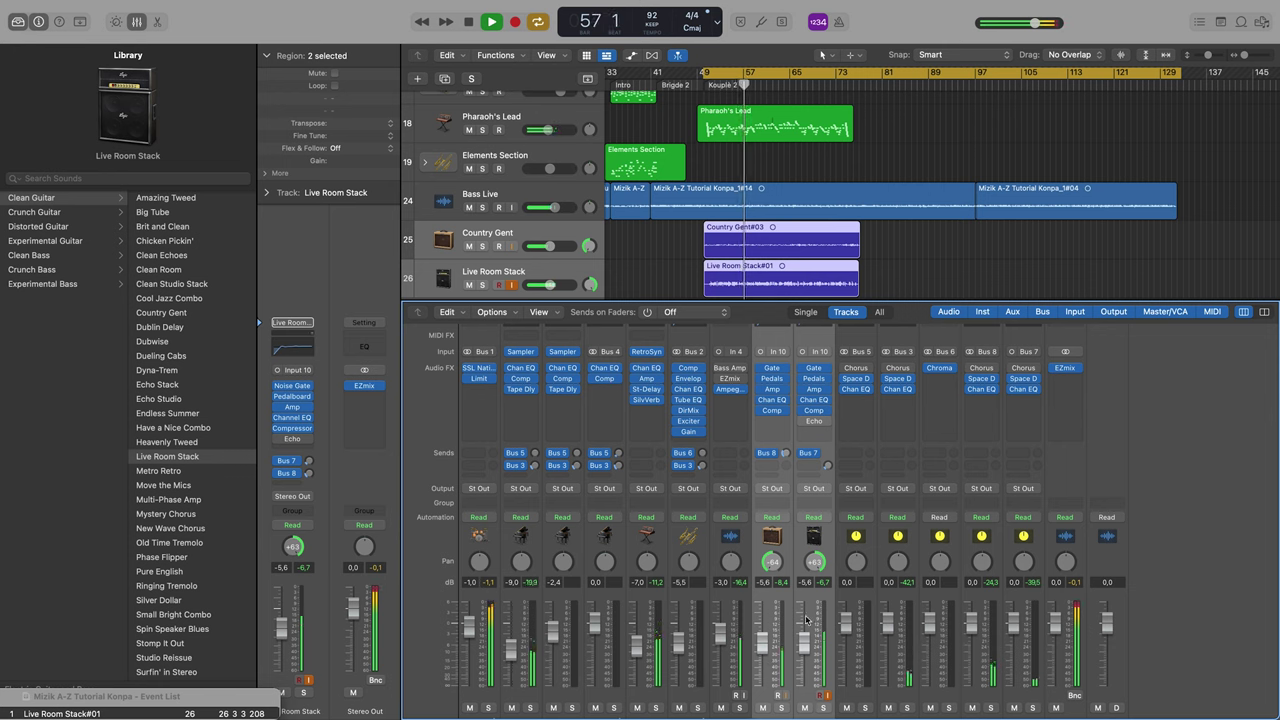
click(812, 600)
drag(803, 642, 803, 650)
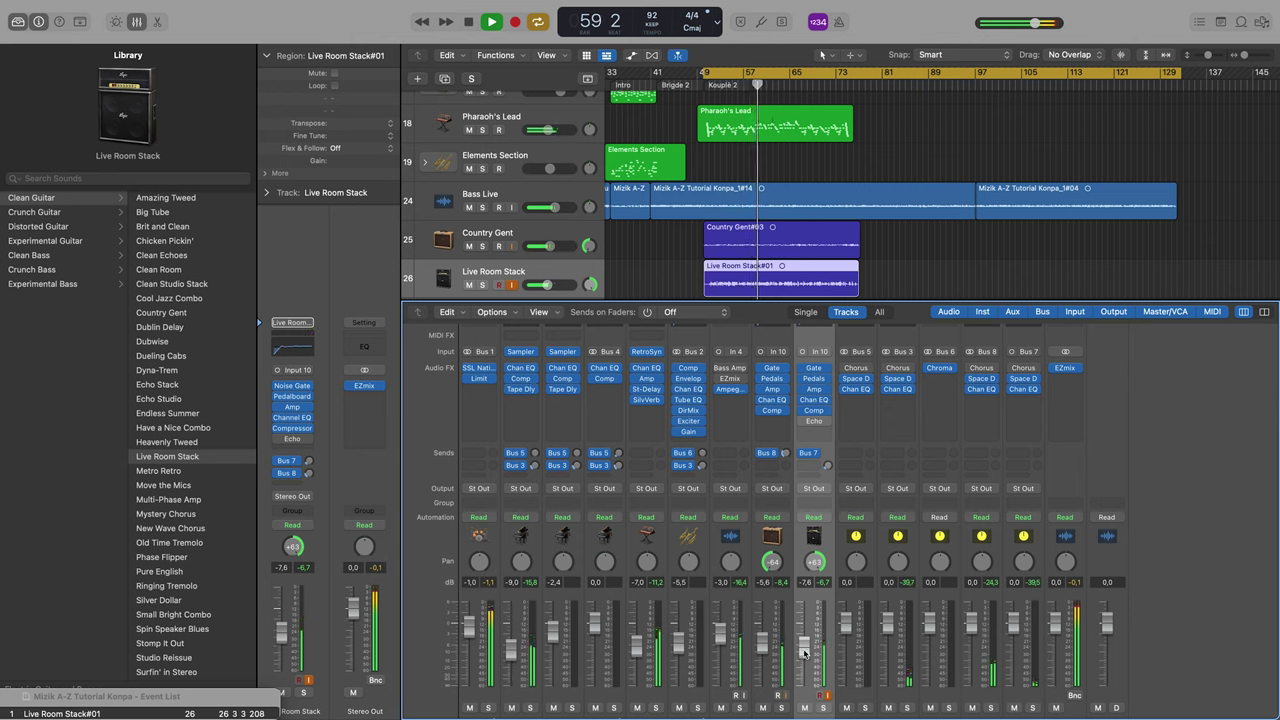
shift+click(787, 601)
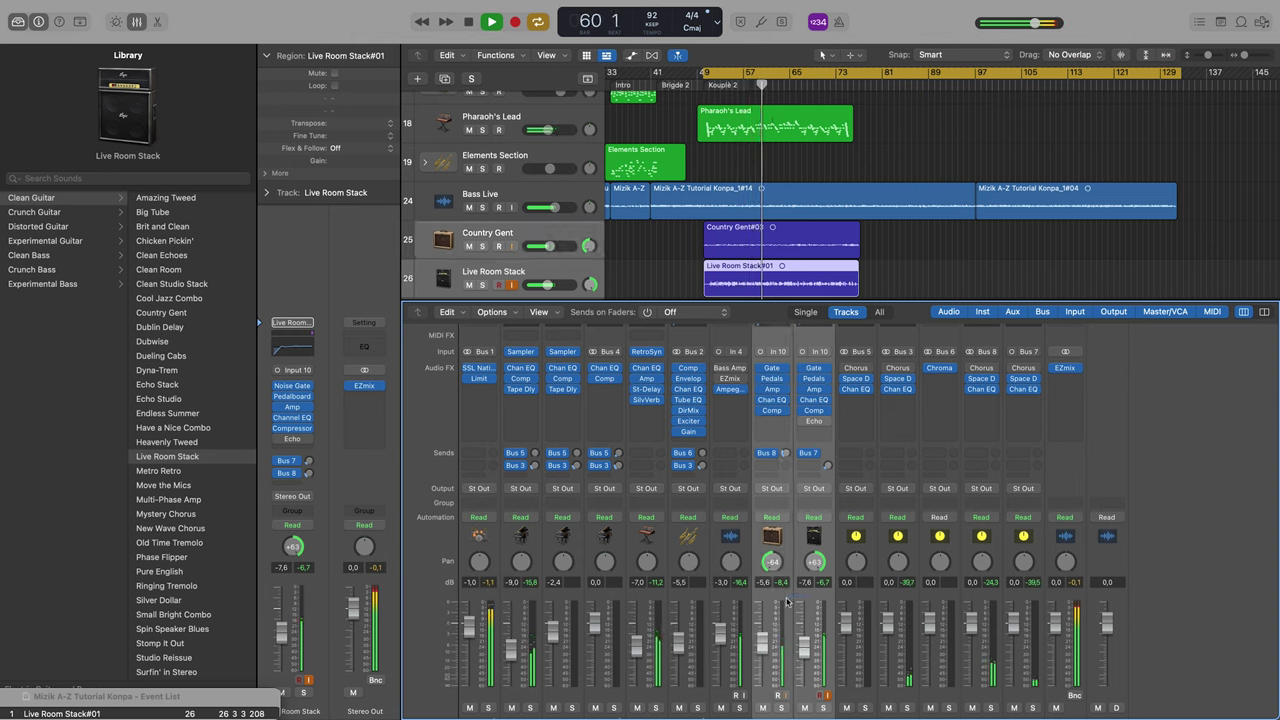
drag(762, 640, 762, 650)
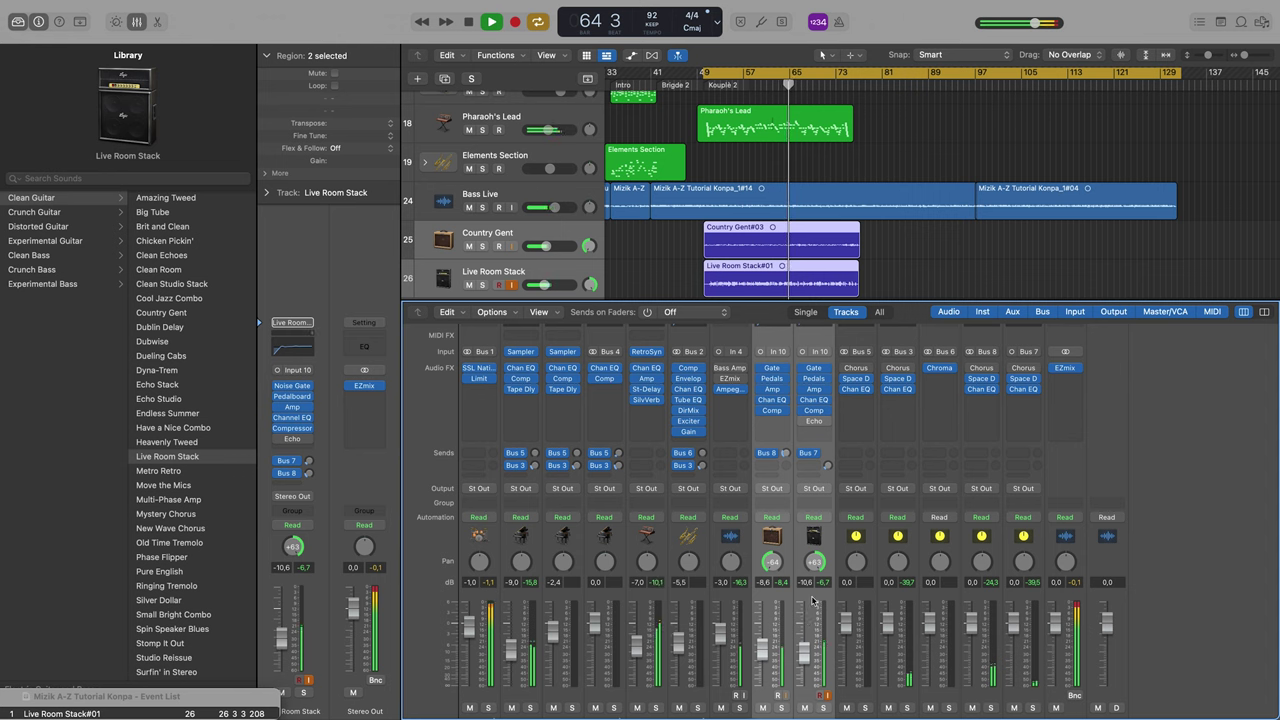
click(808, 655)
drag(808, 655, 808, 658)
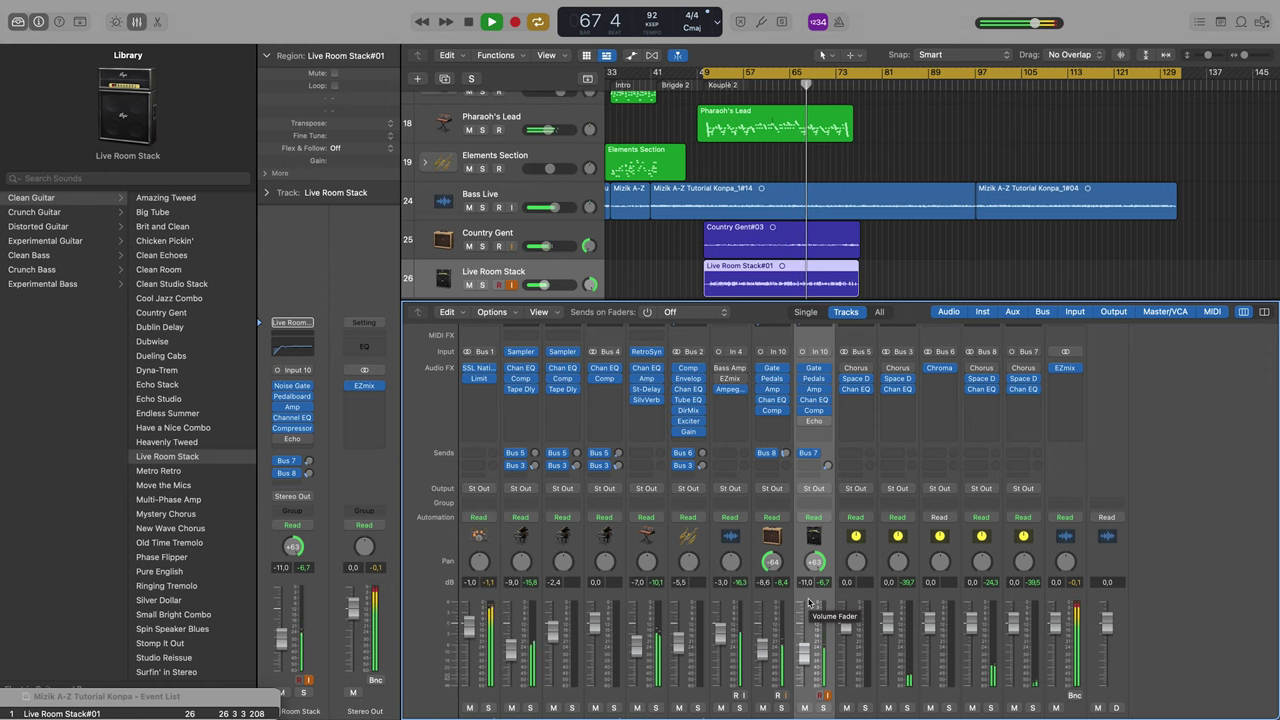
Step: Open the Channel EQ on the Country Gent channel and turn on its analyzer
scroll(795, 520, up, 3)
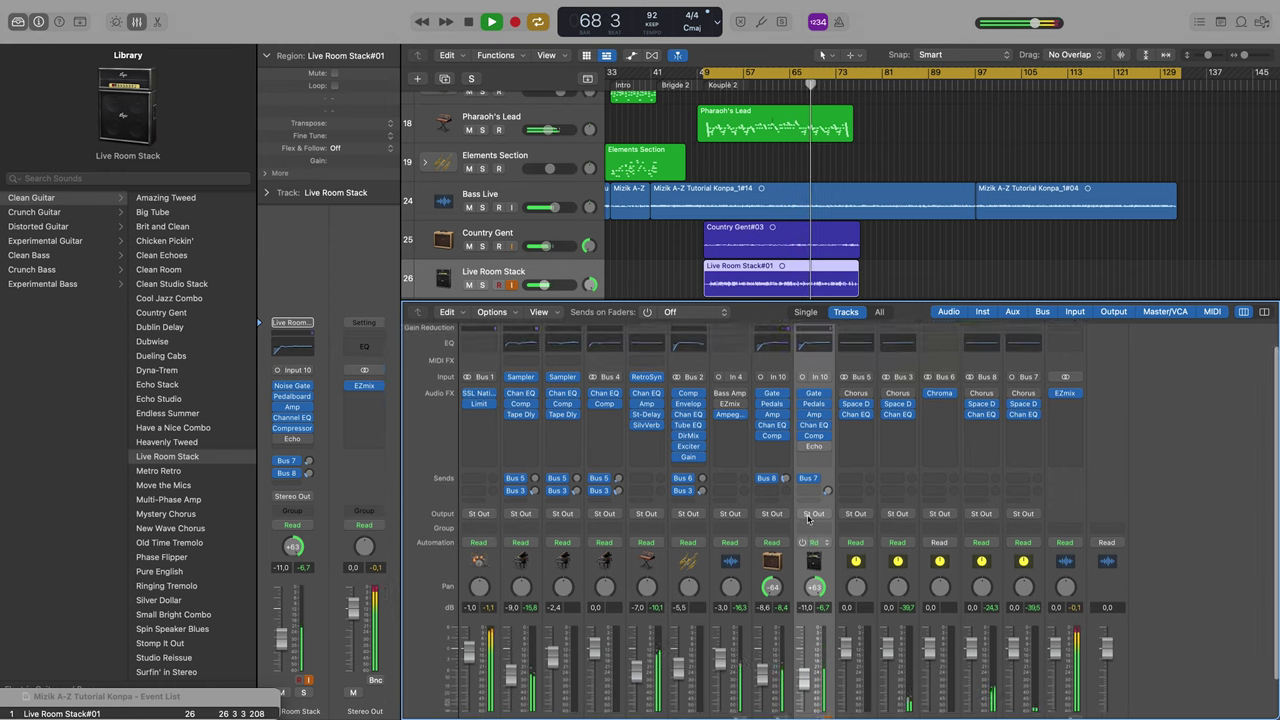
click(773, 443)
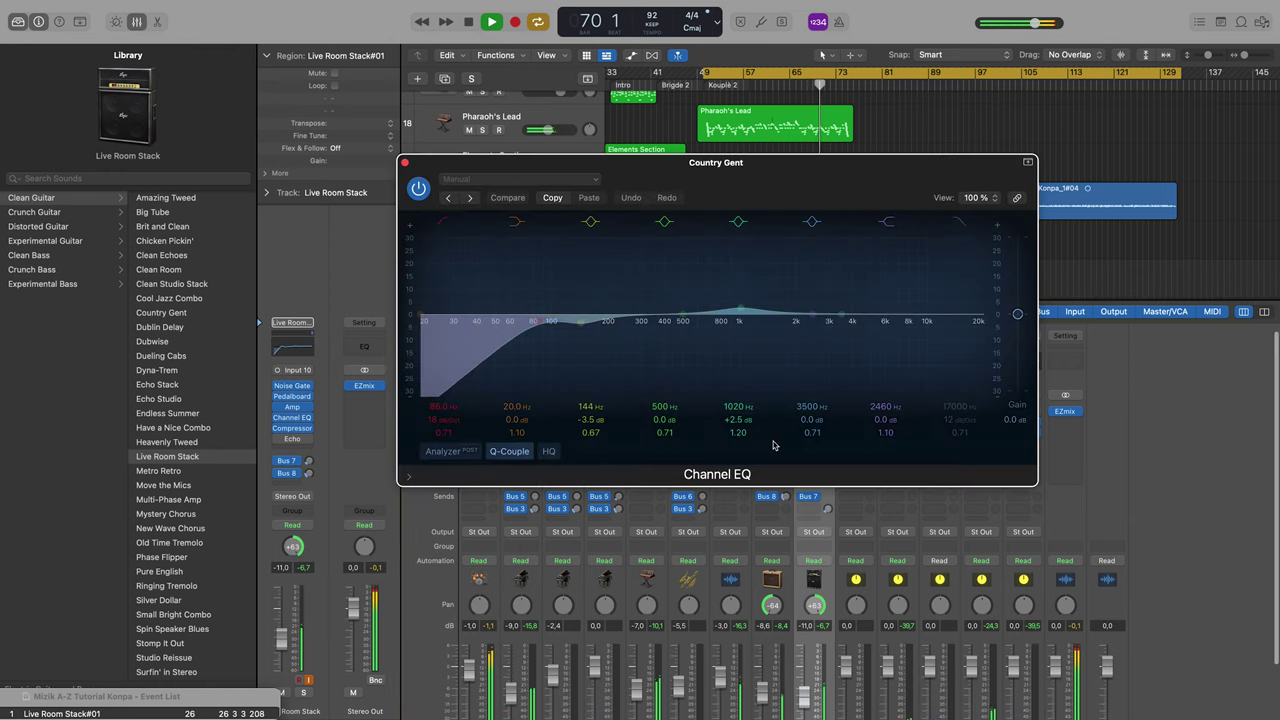
click(458, 452)
click(459, 453)
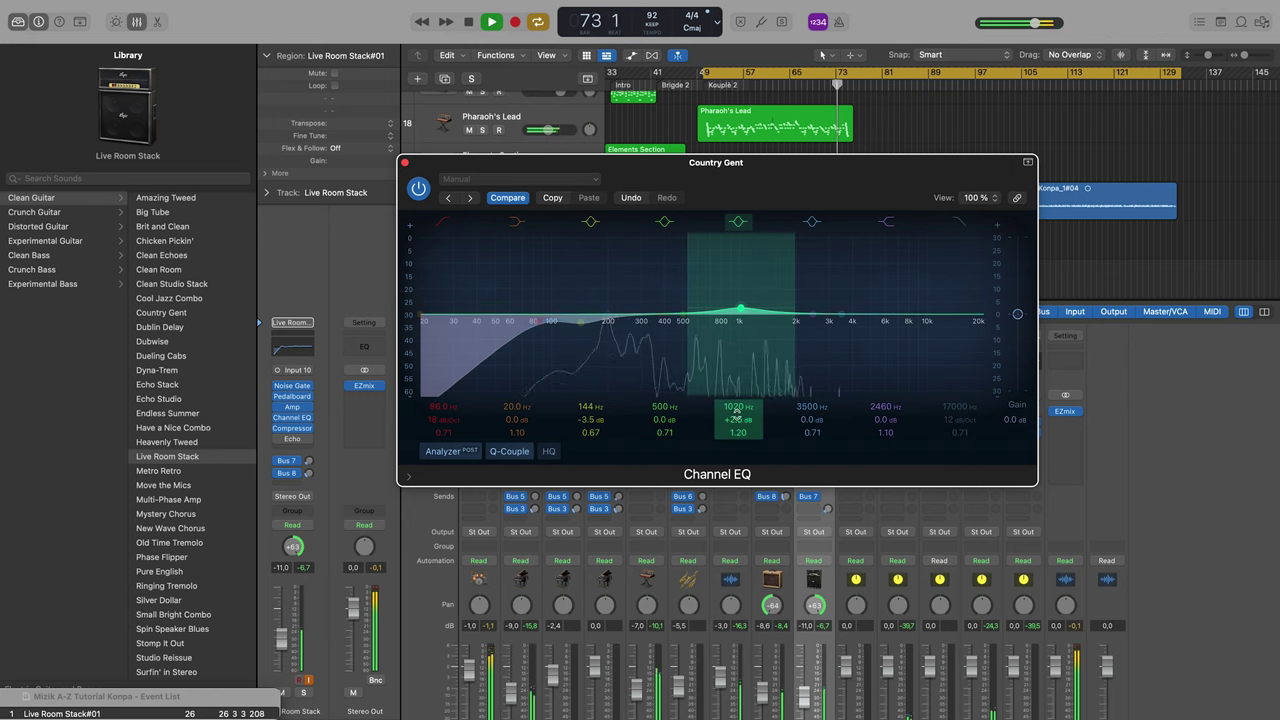
Step: Set Country Gent's EQ to +4.3 dB at 1020 Hz, +1.3 dB at 3220 Hz and a 106 Hz low cut with a 36 dB/octave slope
drag(740, 308, 741, 302)
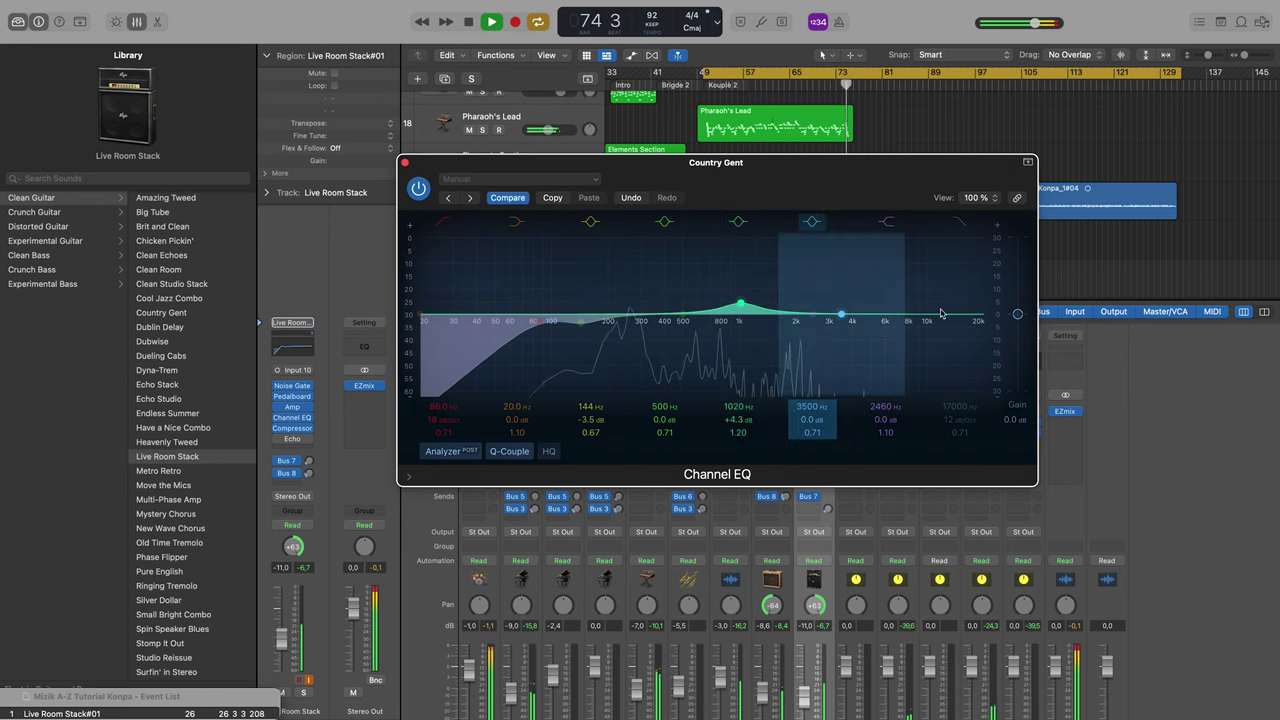
mouse_move(926, 320)
mouse_down()
mouse_move(921, 271)
mouse_move(920, 297)
mouse_up()
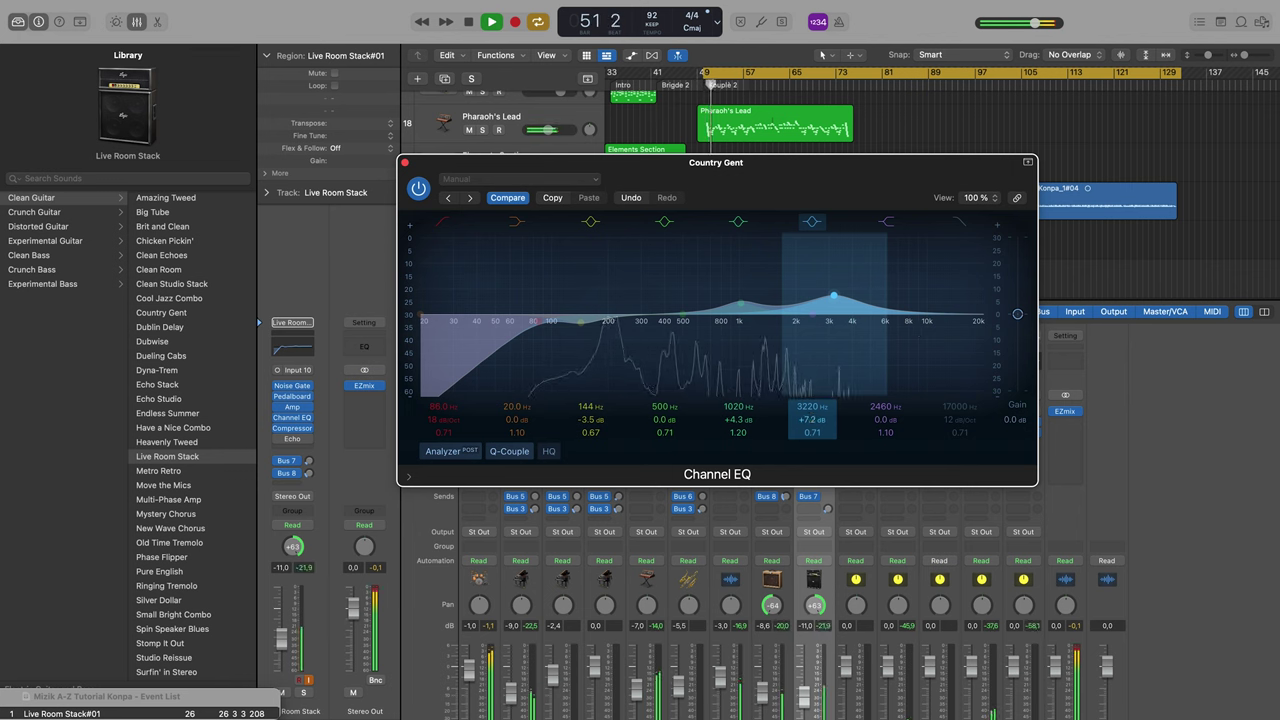
drag(812, 419, 812, 433)
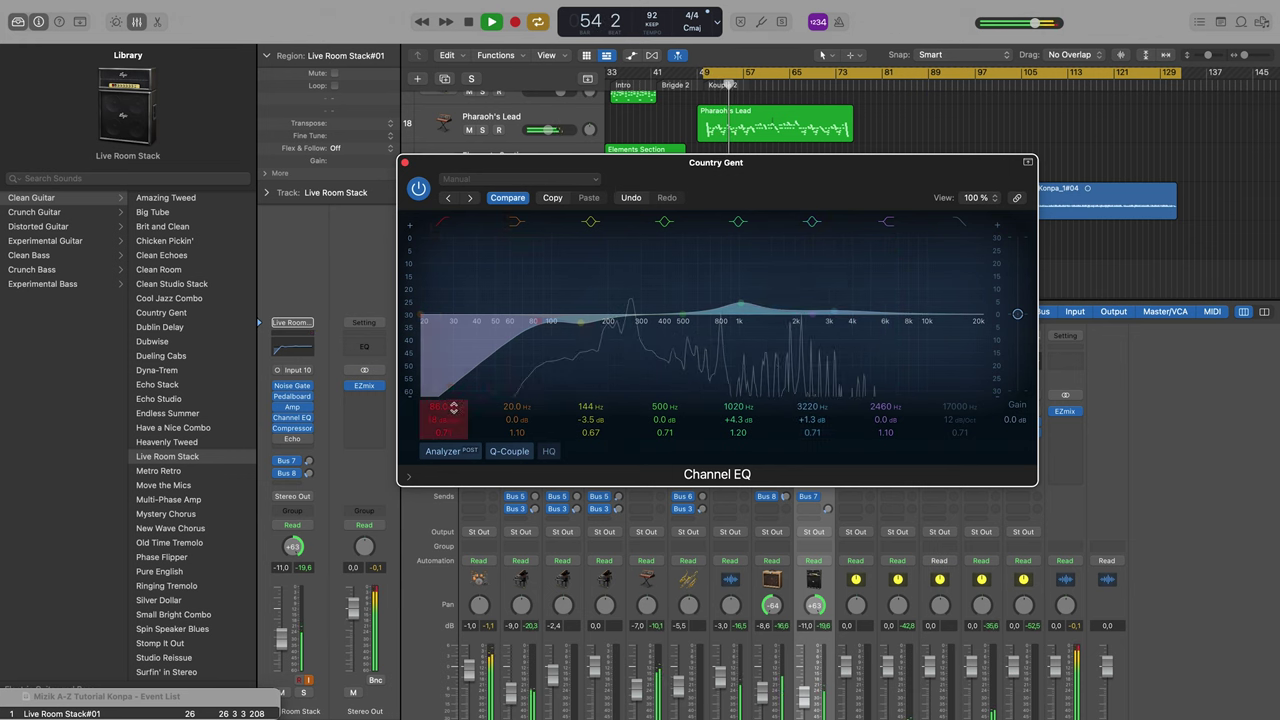
drag(441, 421, 441, 426)
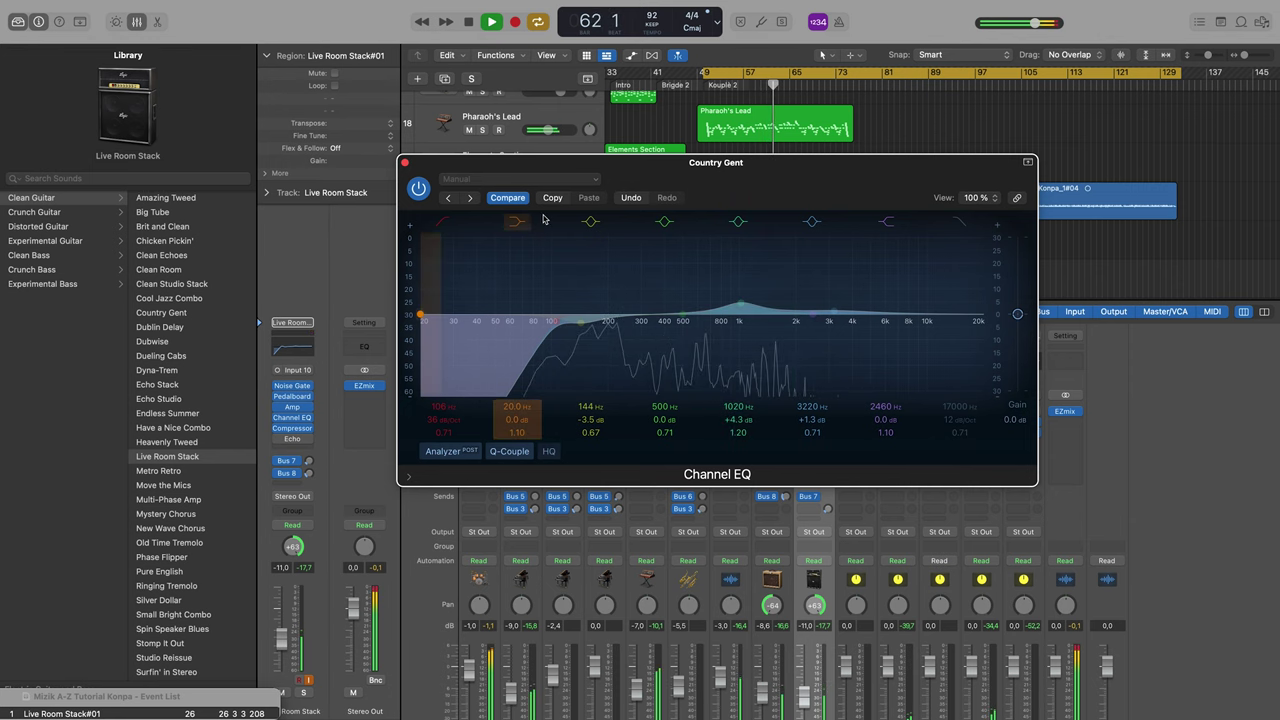
click(404, 162)
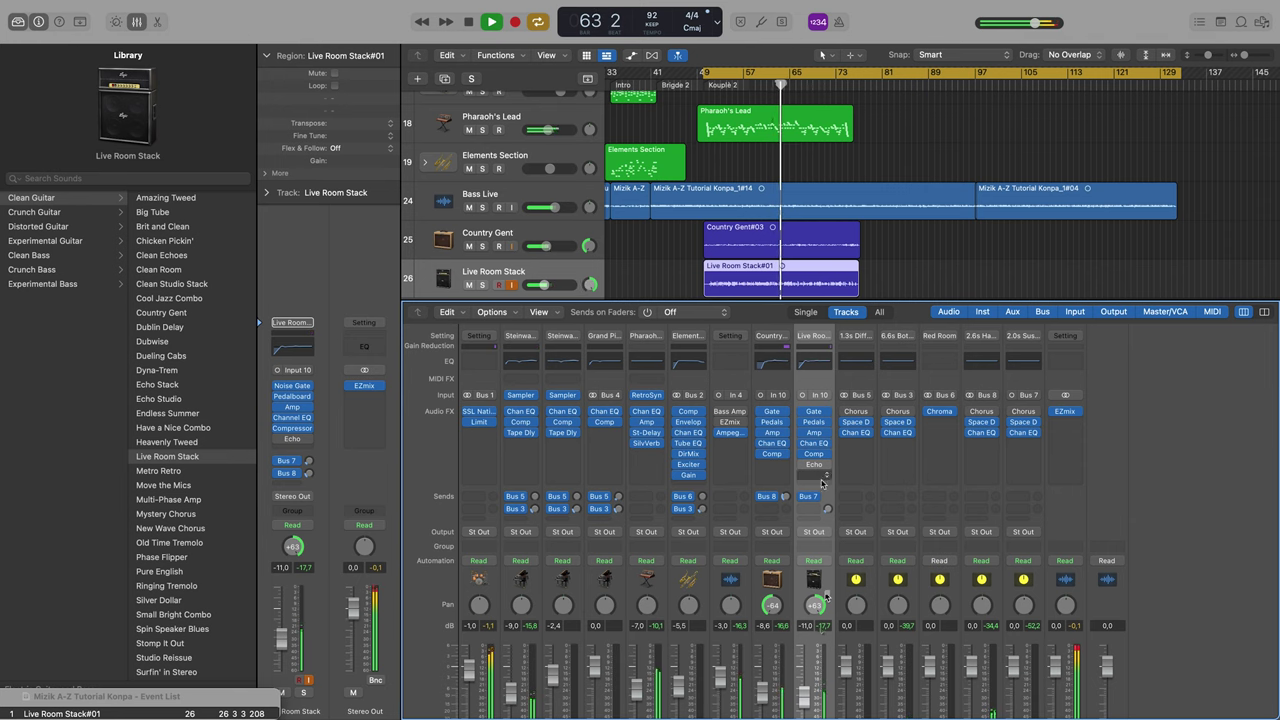
Step: Open the Channel EQ on the Live Room Stack channel and enable a high cut at 4880 Hz with a 12 dB/octave slope
click(814, 443)
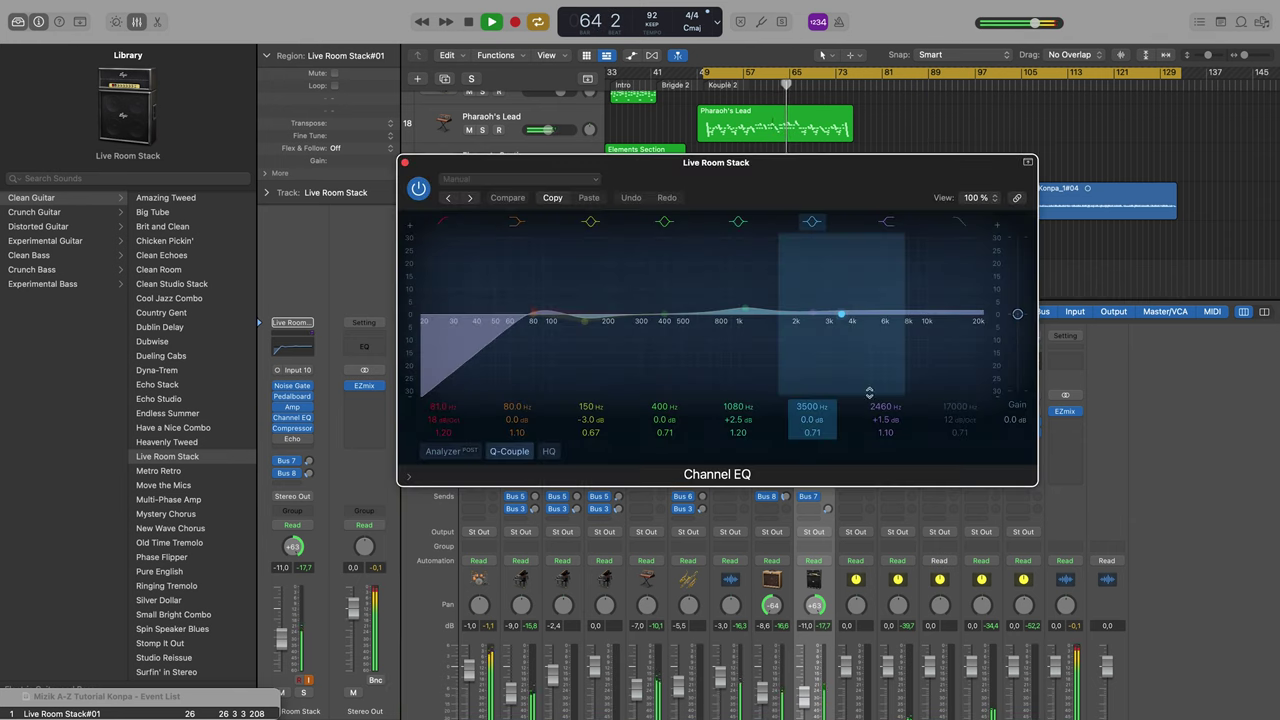
click(960, 221)
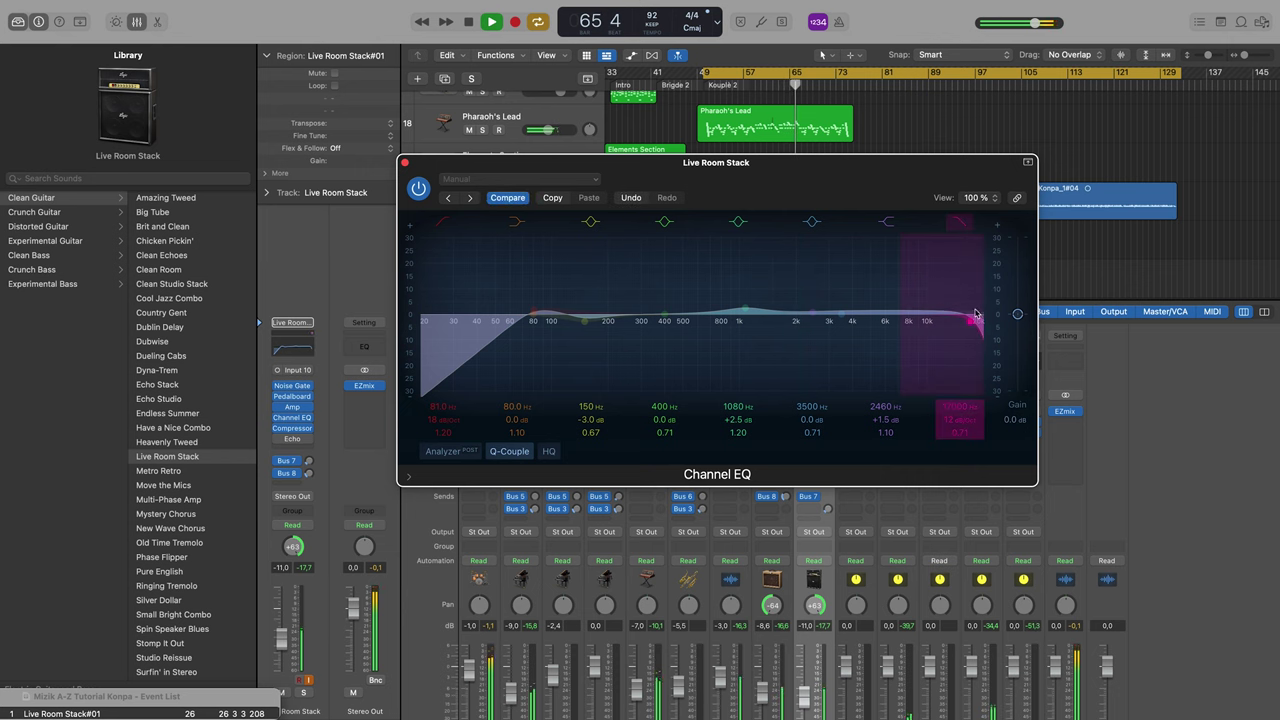
drag(976, 314, 870, 322)
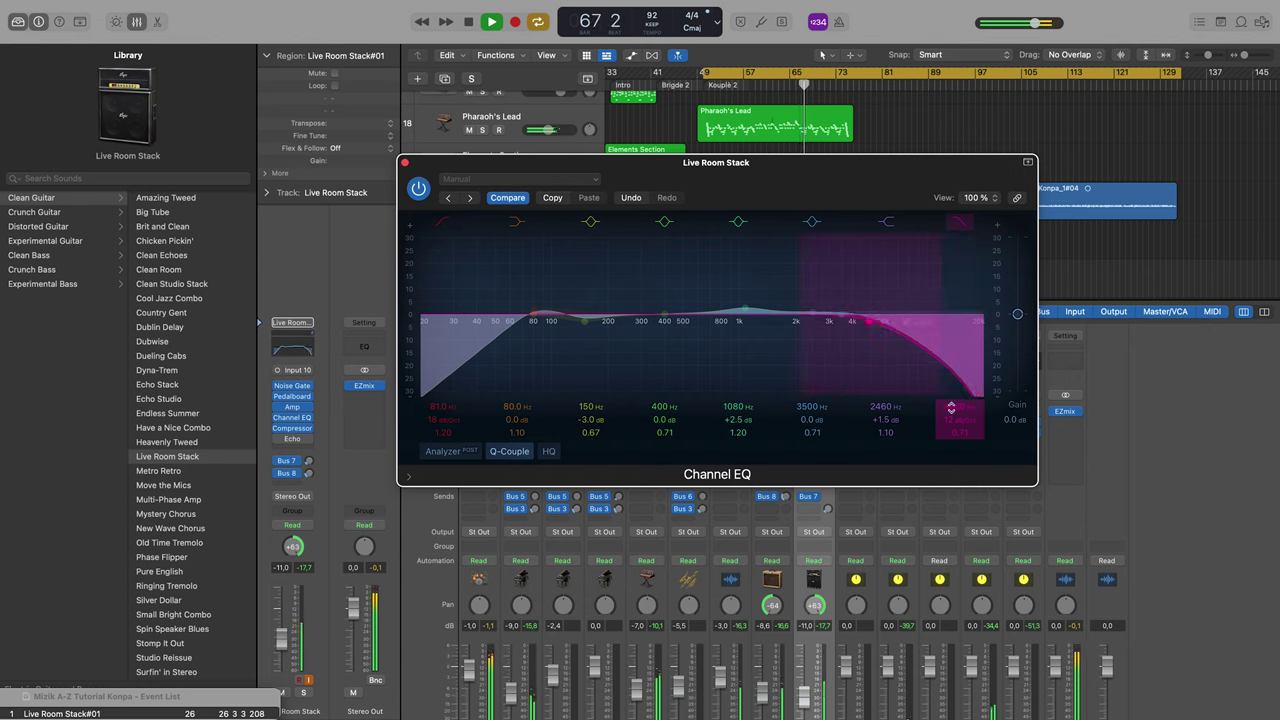
Step: Turn on the Live Room Stack EQ's analyzer and set its 81 Hz low cut to a 48 dB/octave slope
click(452, 451)
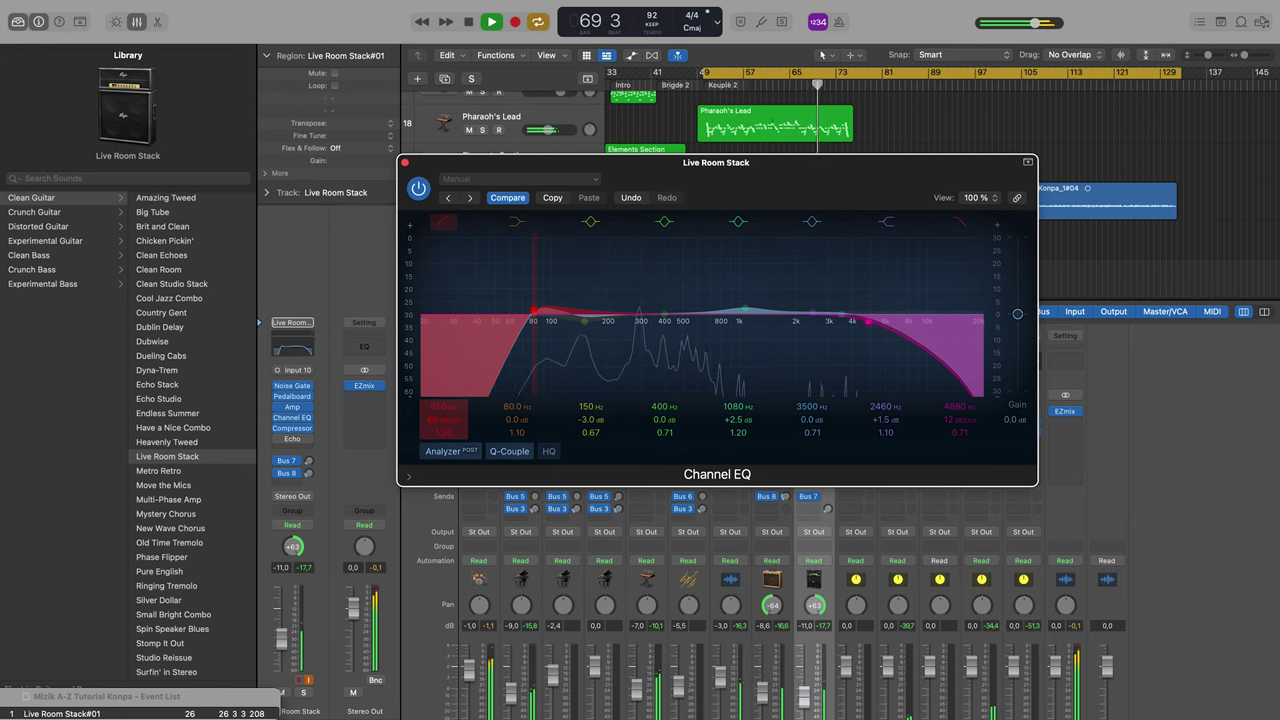
click(443, 221)
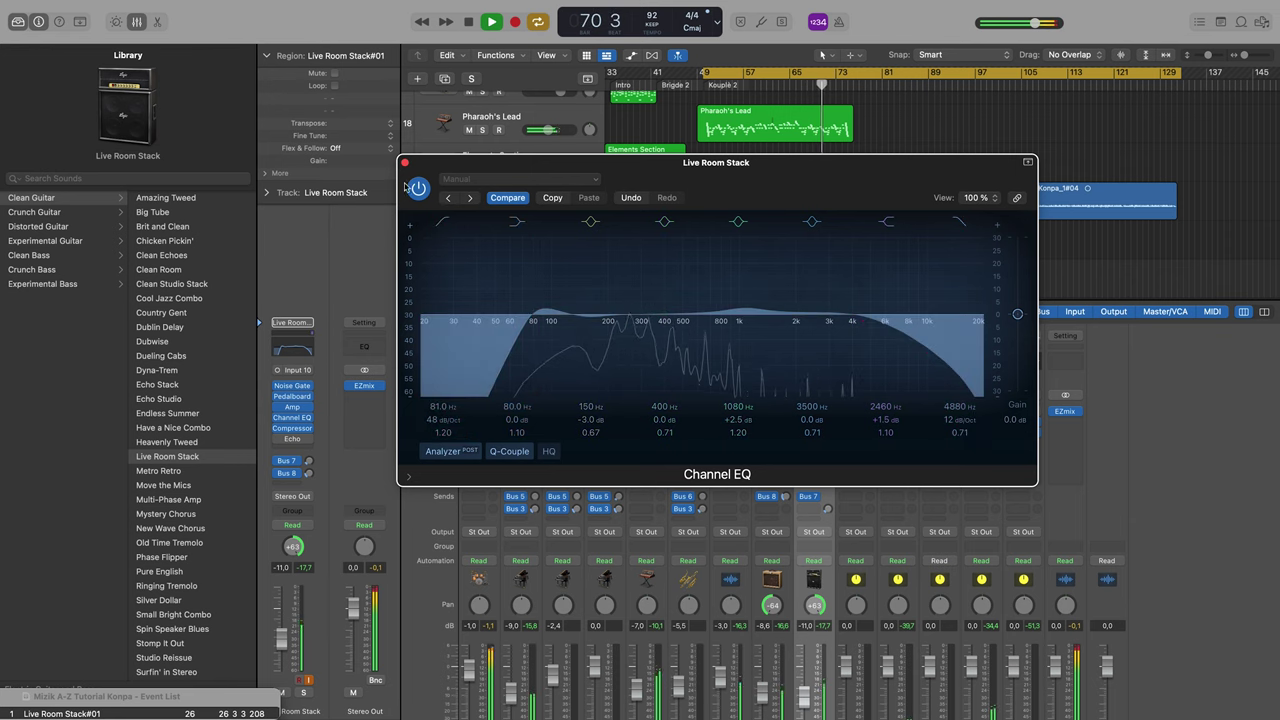
click(404, 162)
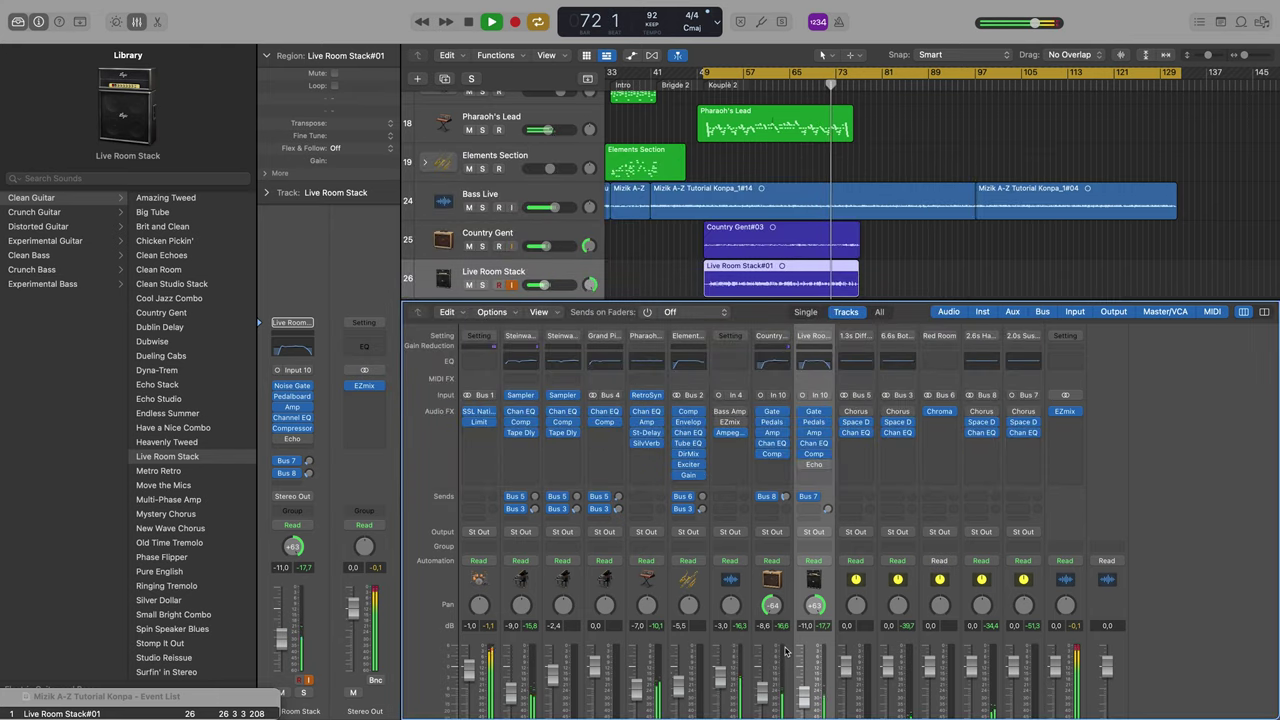
Step: Examine the pedals in the Country Gent channel's Pedalboard, then close the plug-in
scroll(782, 652, down, 1)
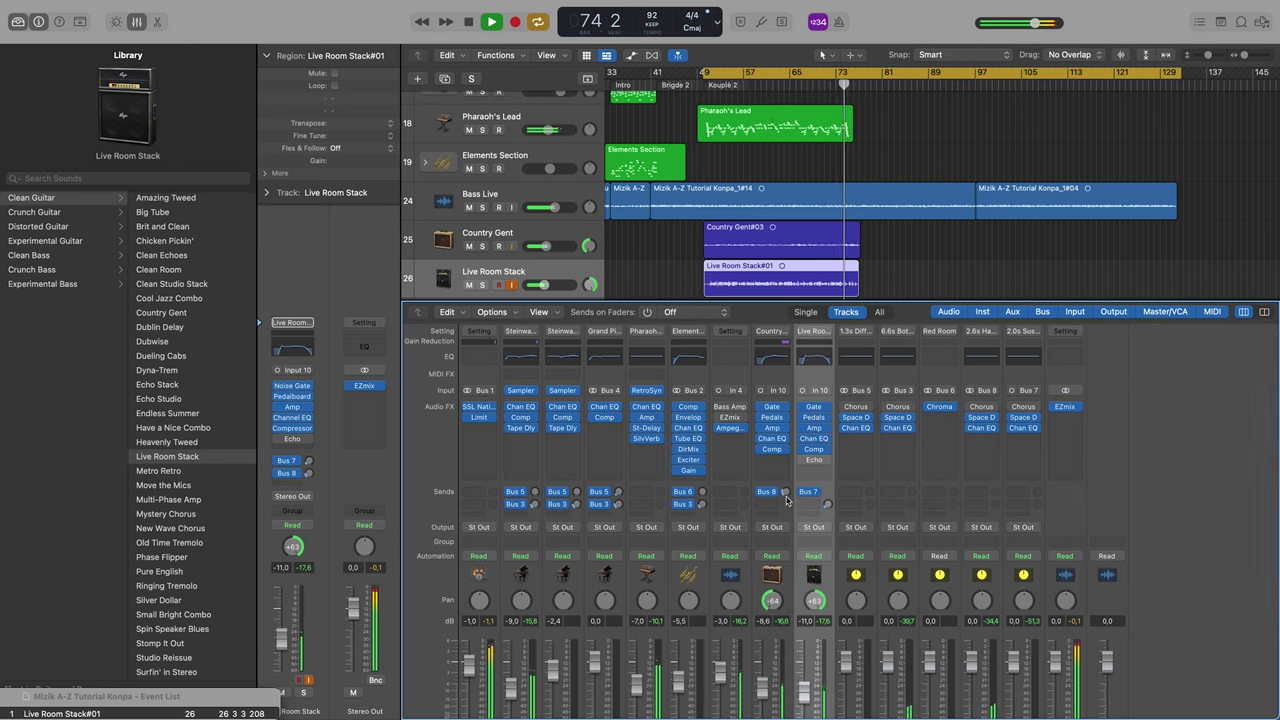
click(775, 418)
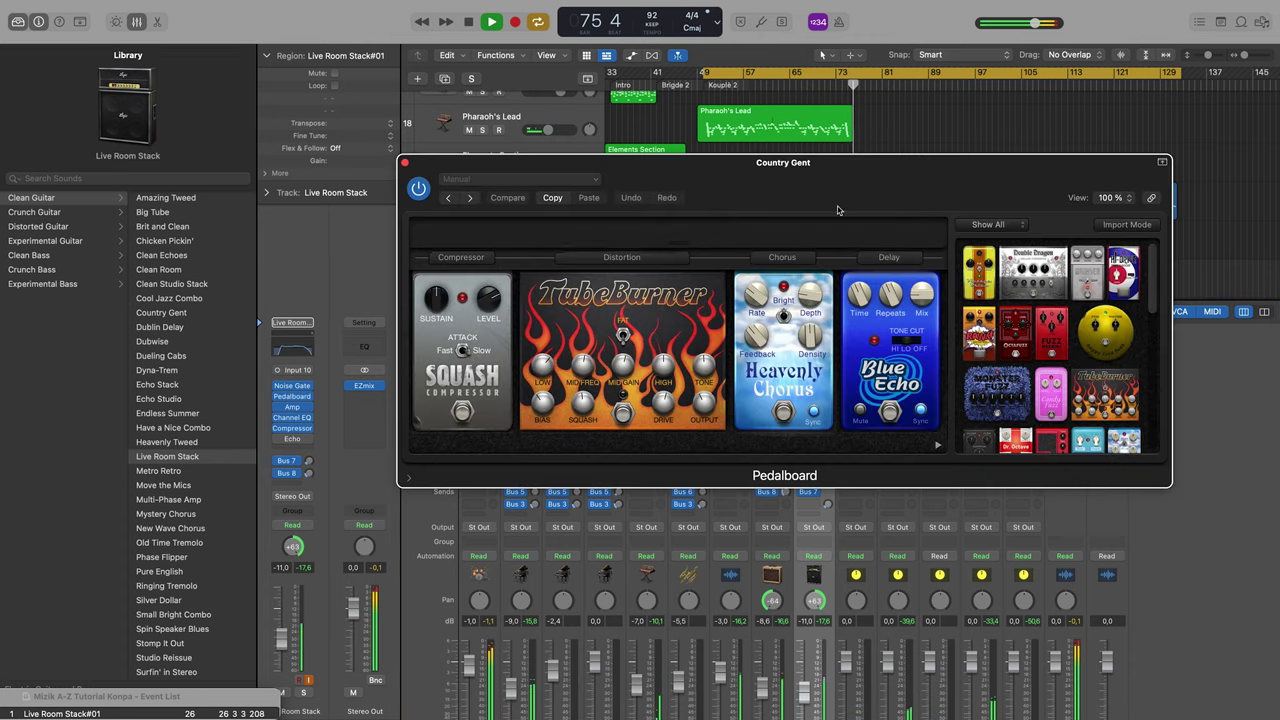
click(406, 164)
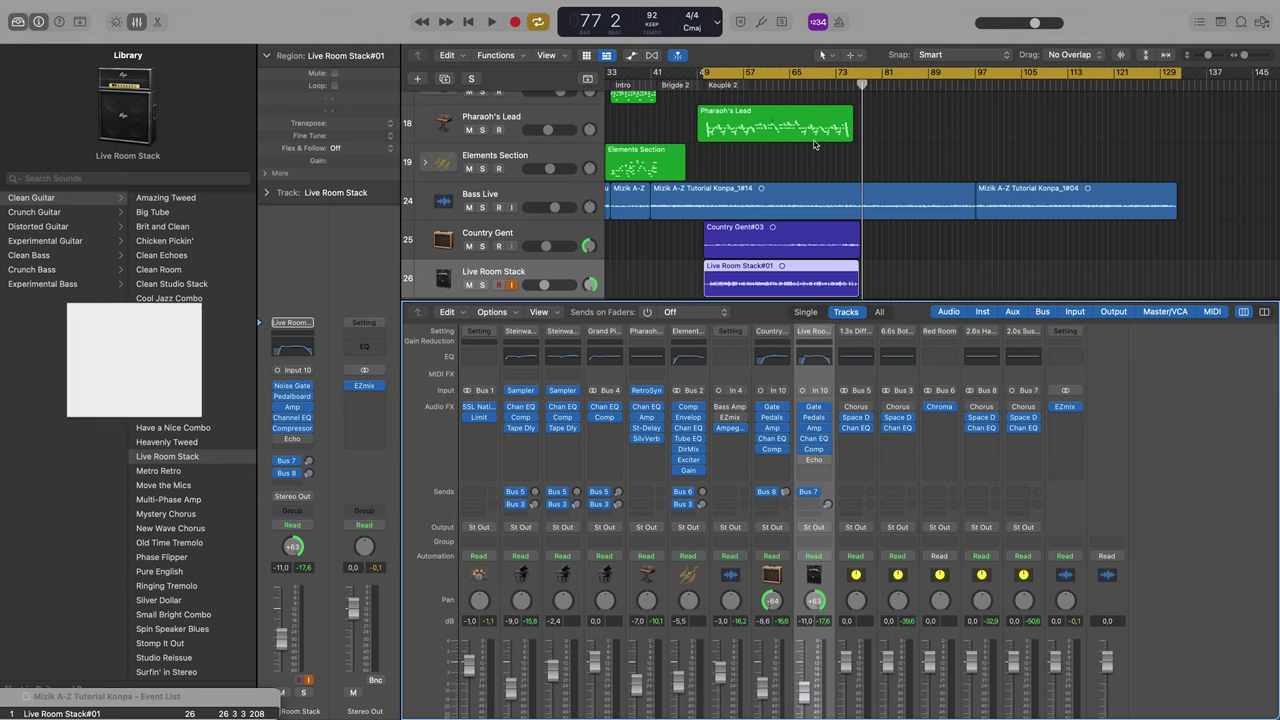
Step: Play the song while panning Country Gent to -44 and adjusting the bus send levels on the two guitar channels
key(space)
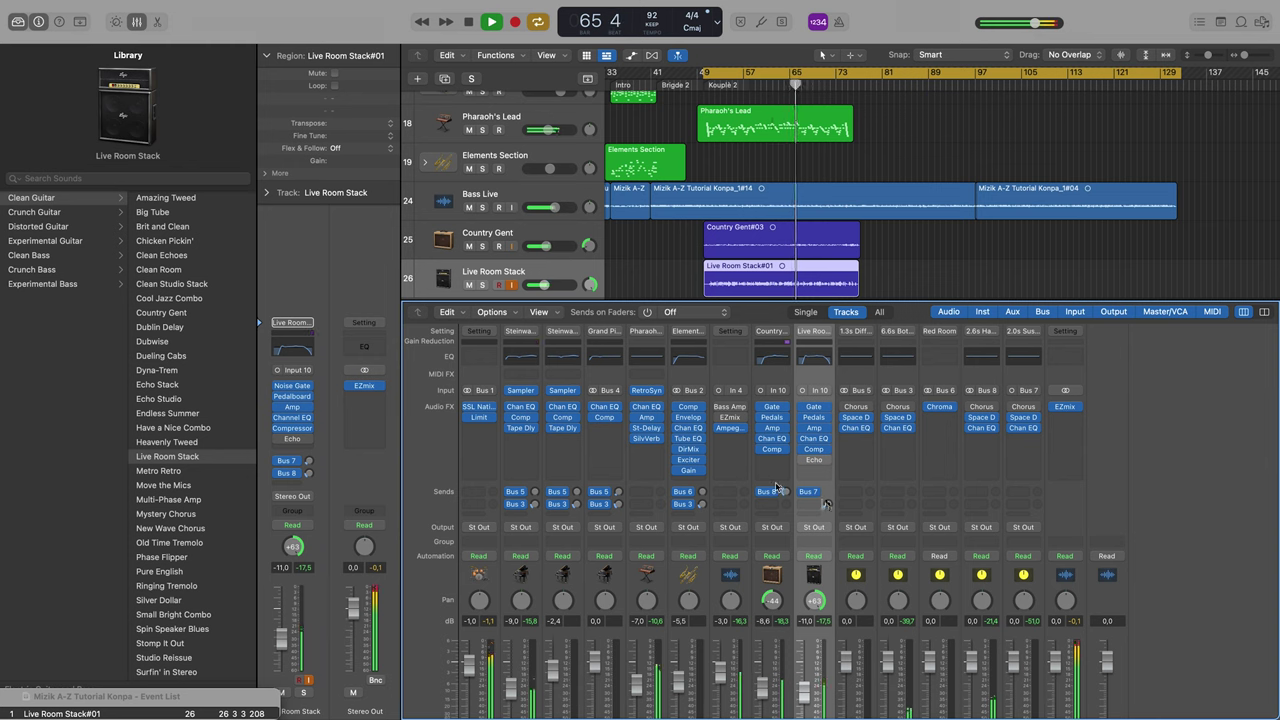
drag(826, 504, 776, 488)
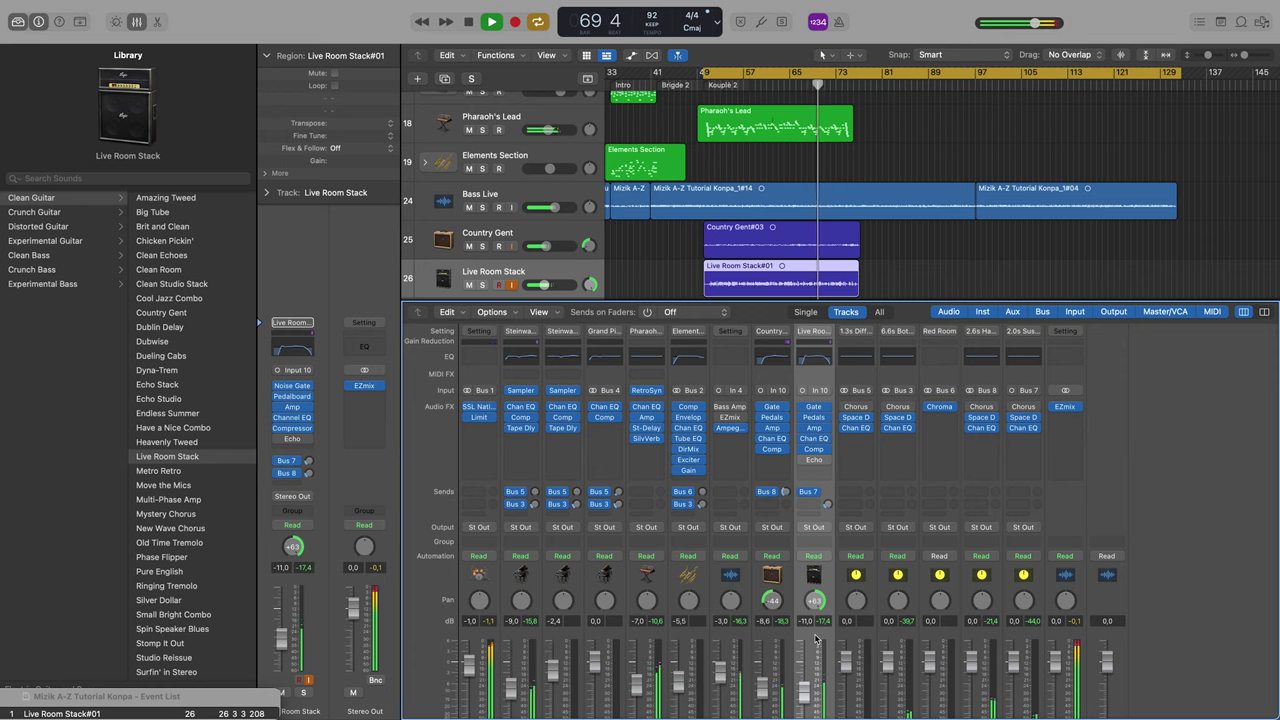
drag(784, 492, 784, 507)
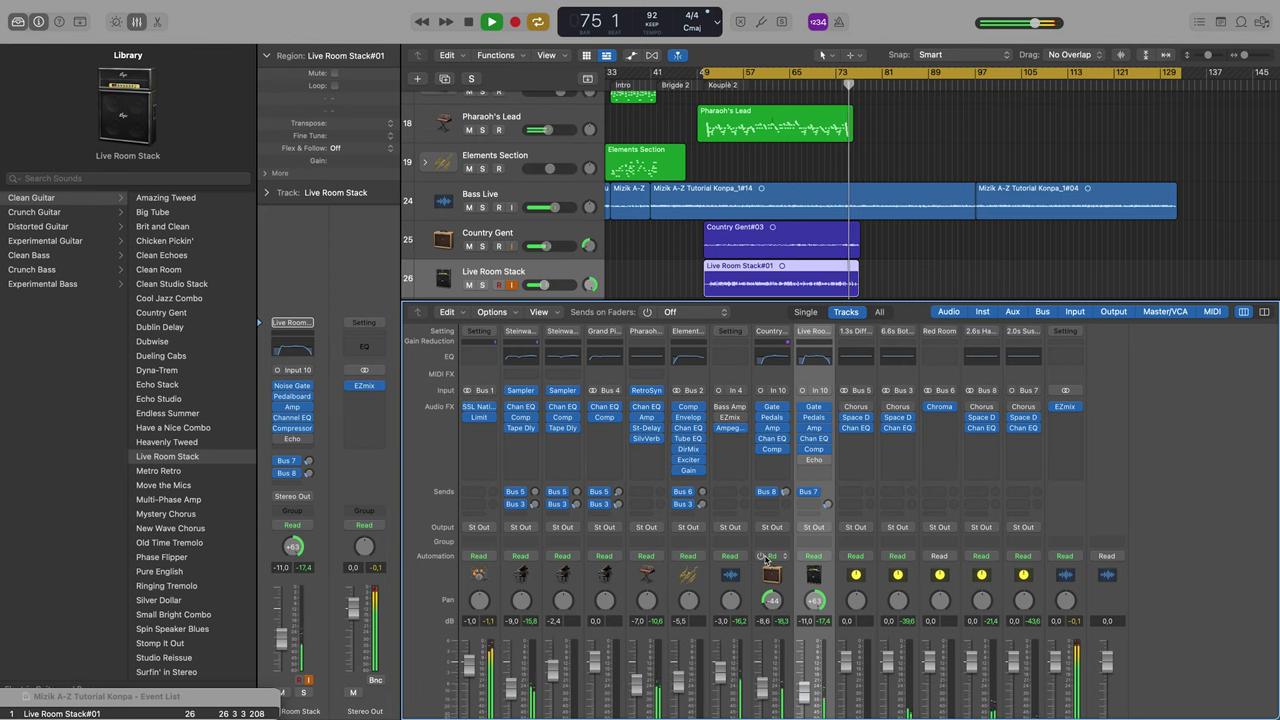
key(space)
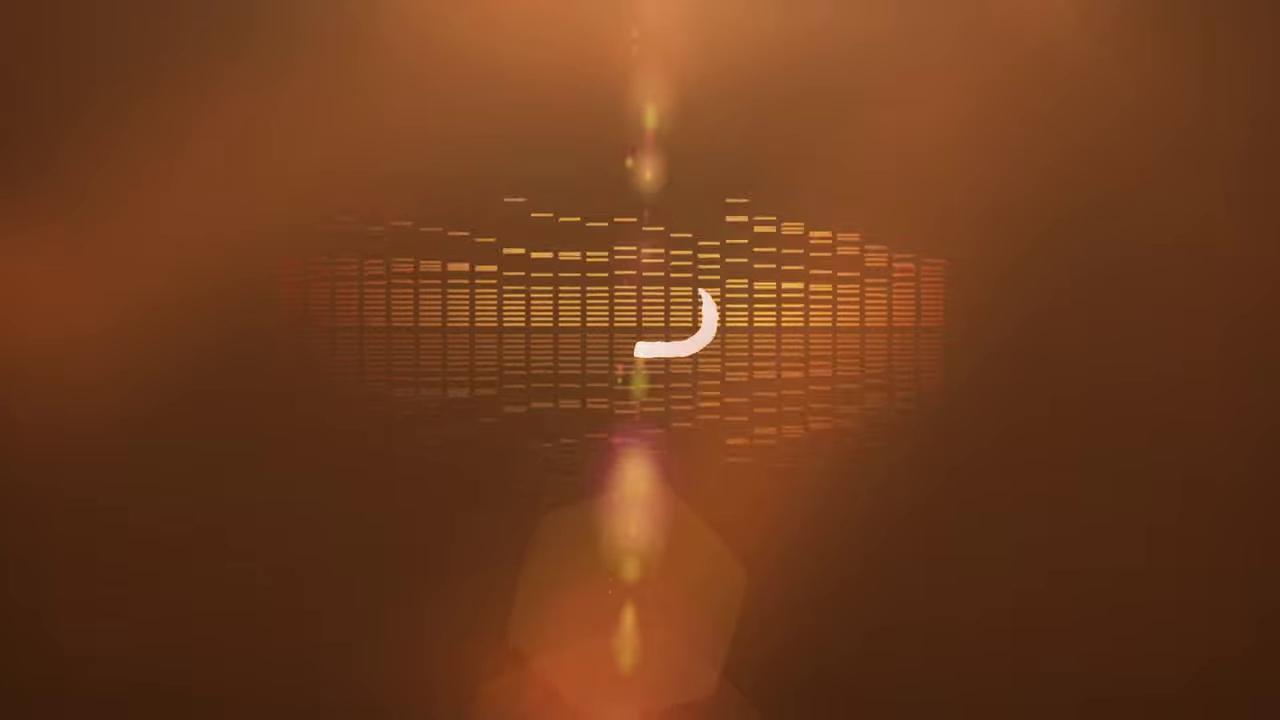